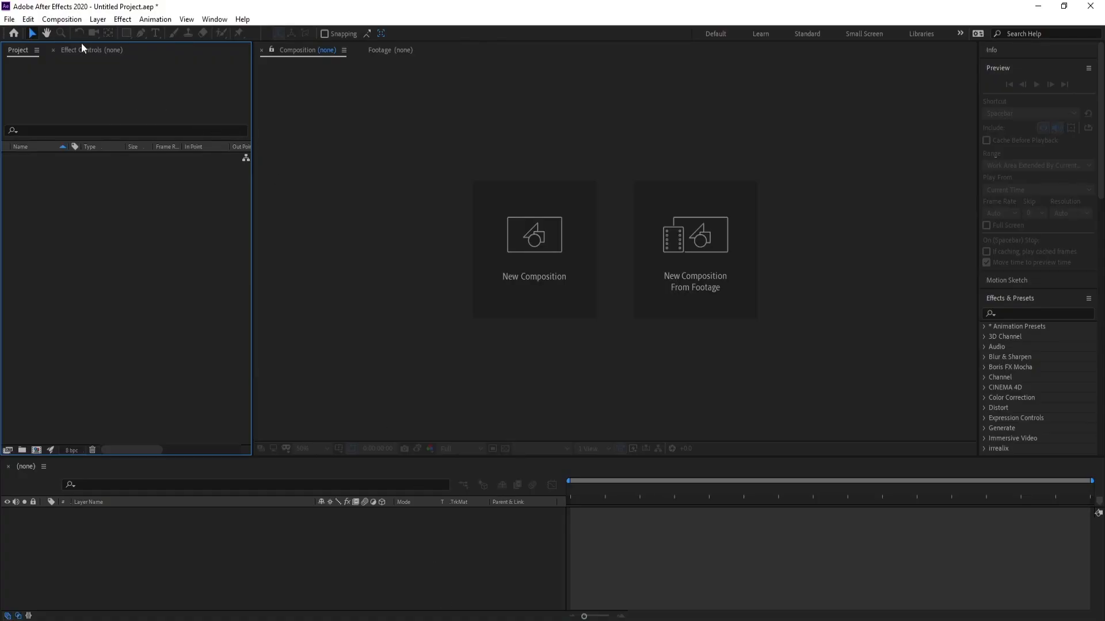
- Create a 1920 × 1080 px composition at 60 fps with a duration of 10 seconds
left_click(62, 19)
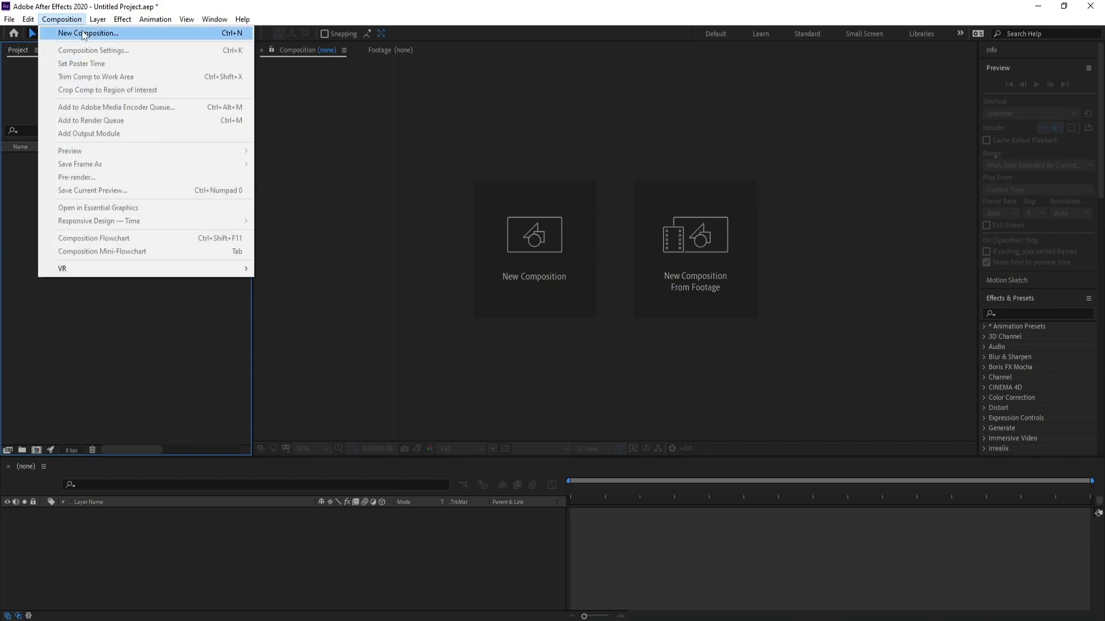
left_click(86, 32)
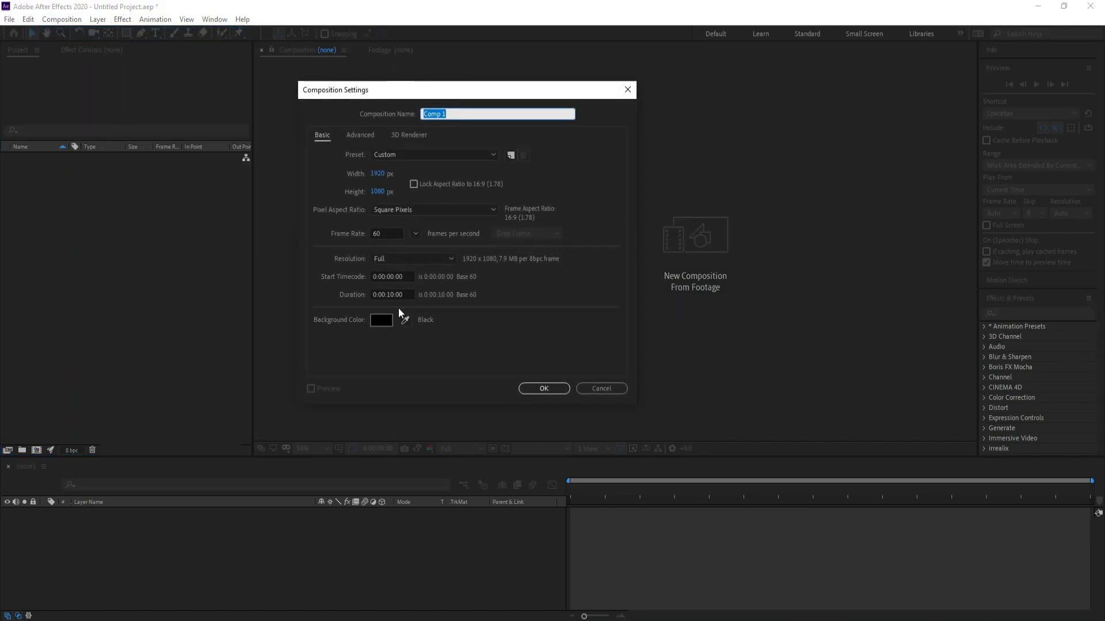
left_click(540, 388)
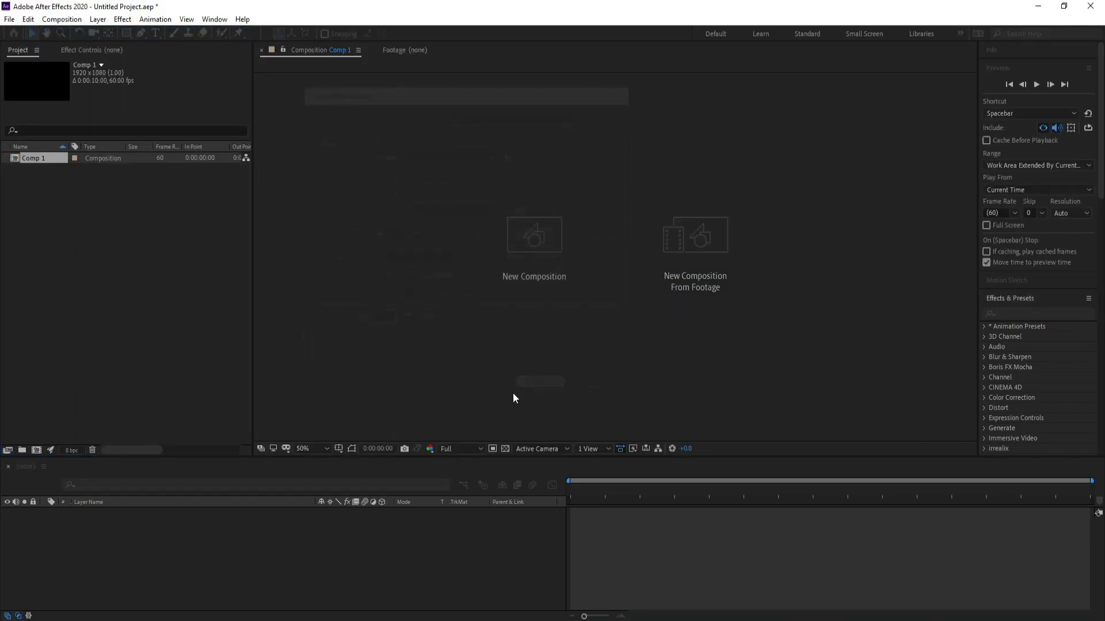
- Import the Background and Old Book_00250 images from the photos\33 folder into the project
left_click(9, 19)
mouse_move(161, 188)
left_click(209, 185)
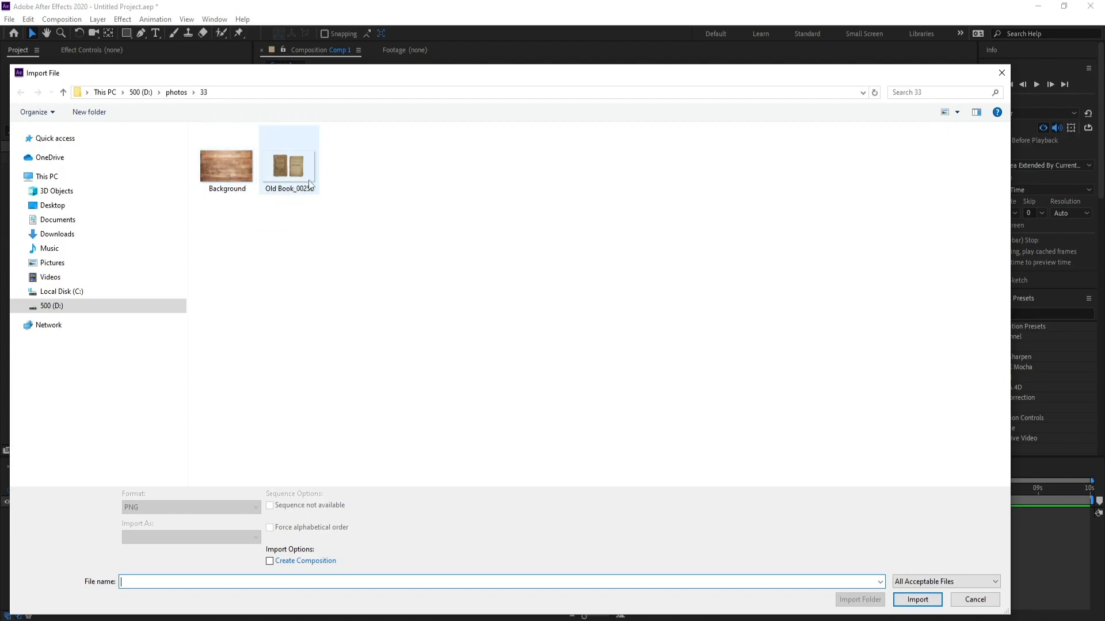
left_click_drag(402, 155, 212, 237)
left_click(915, 590)
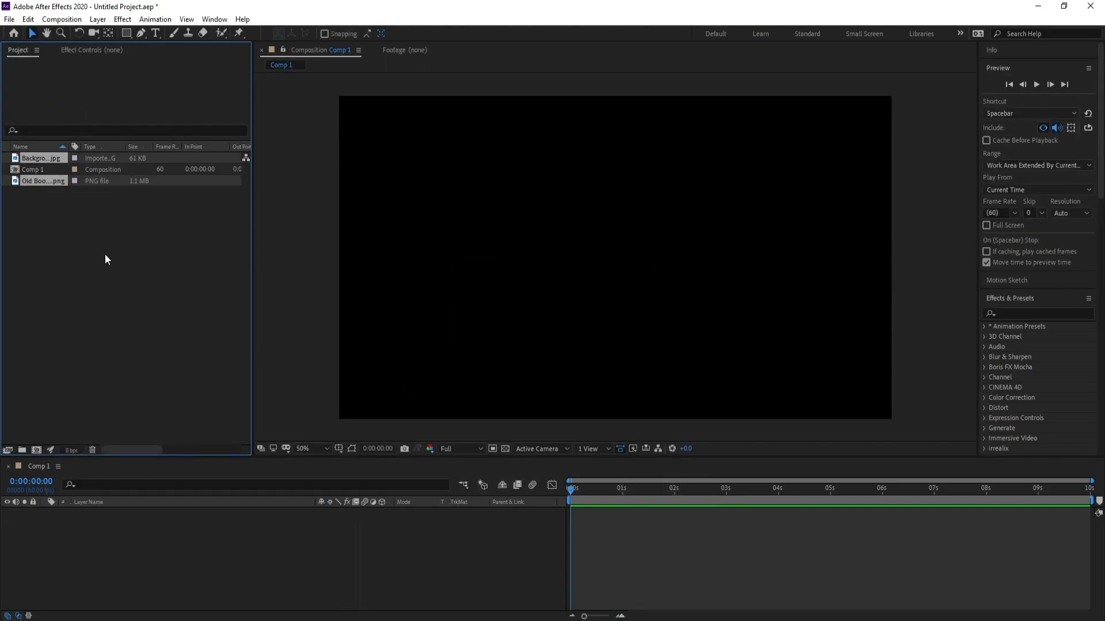
left_click(105, 256)
- Add Background.jpg to the composition and scale it to 320% so it fills the frame
left_click_drag(50, 158, 124, 522)
key("s")
left_click_drag(335, 522, 467, 521)
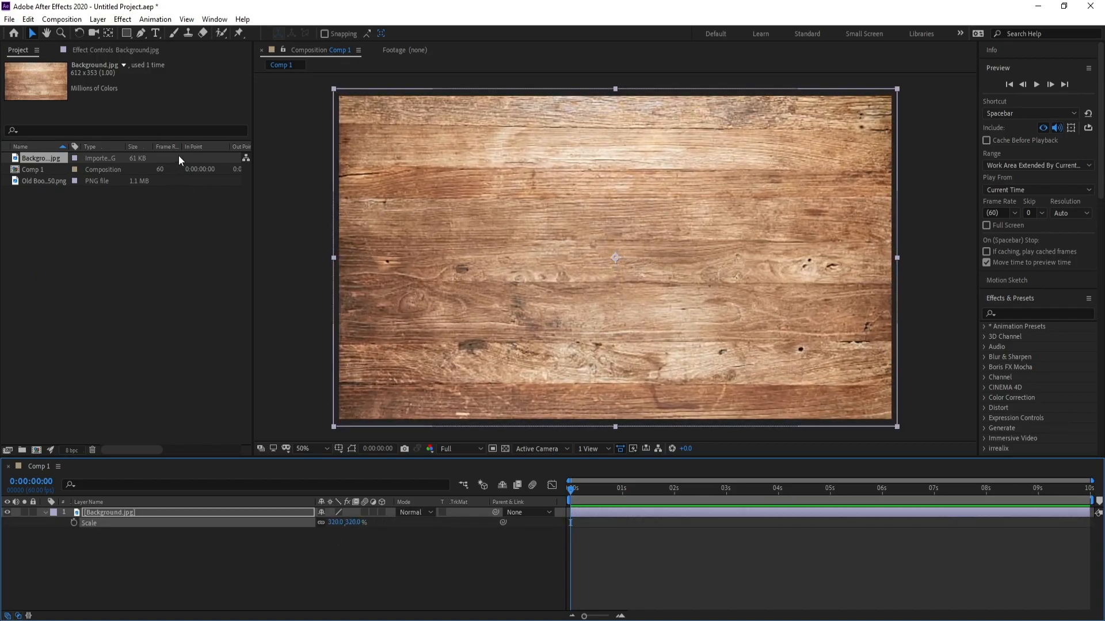
- Darken the background layer with a Levels effect, setting Input Black to 84 and Output White to 120
left_click(131, 21)
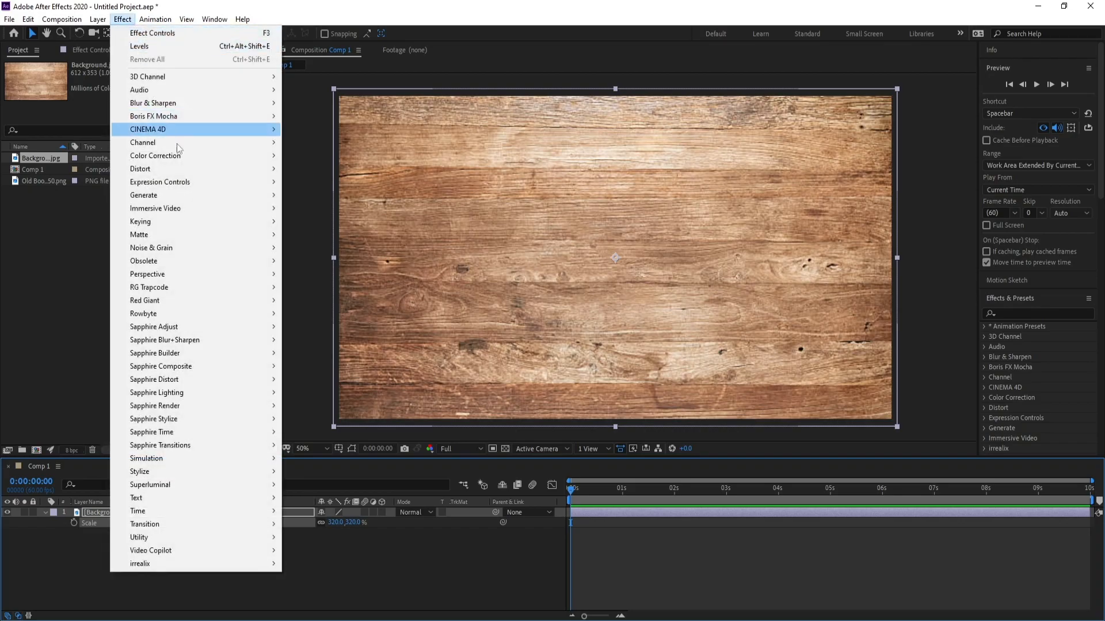
mouse_move(227, 159)
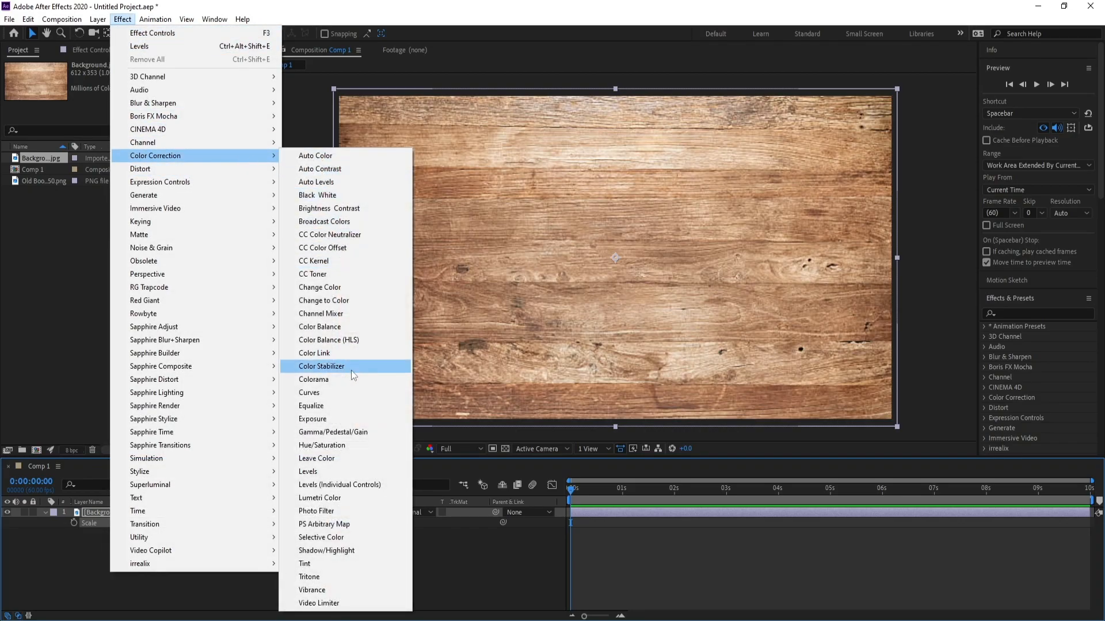
left_click(350, 473)
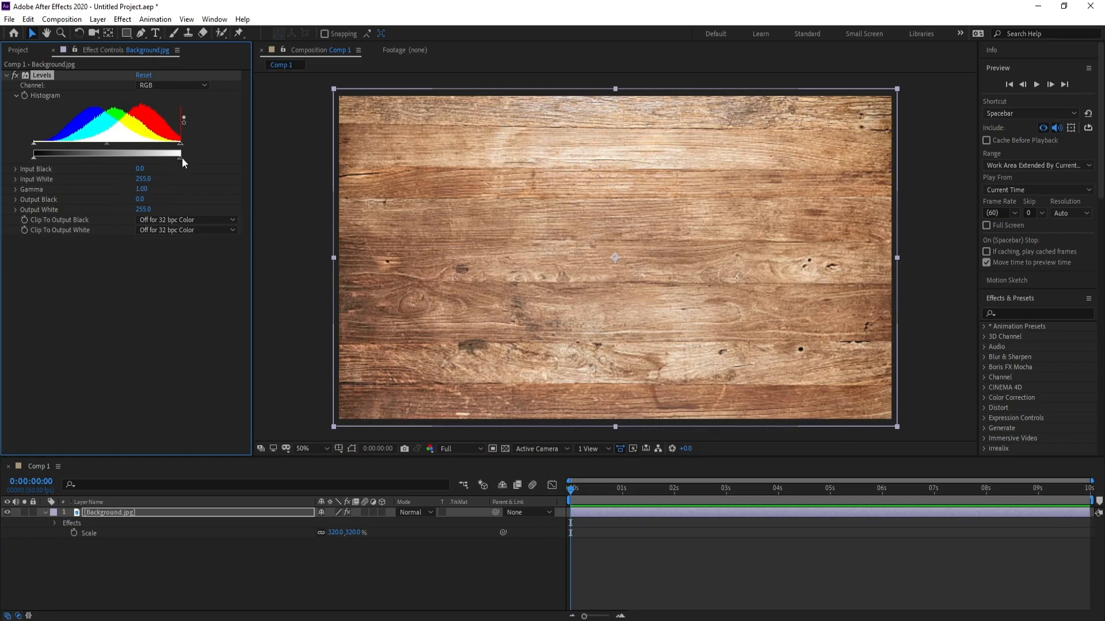
left_click_drag(181, 160, 128, 166)
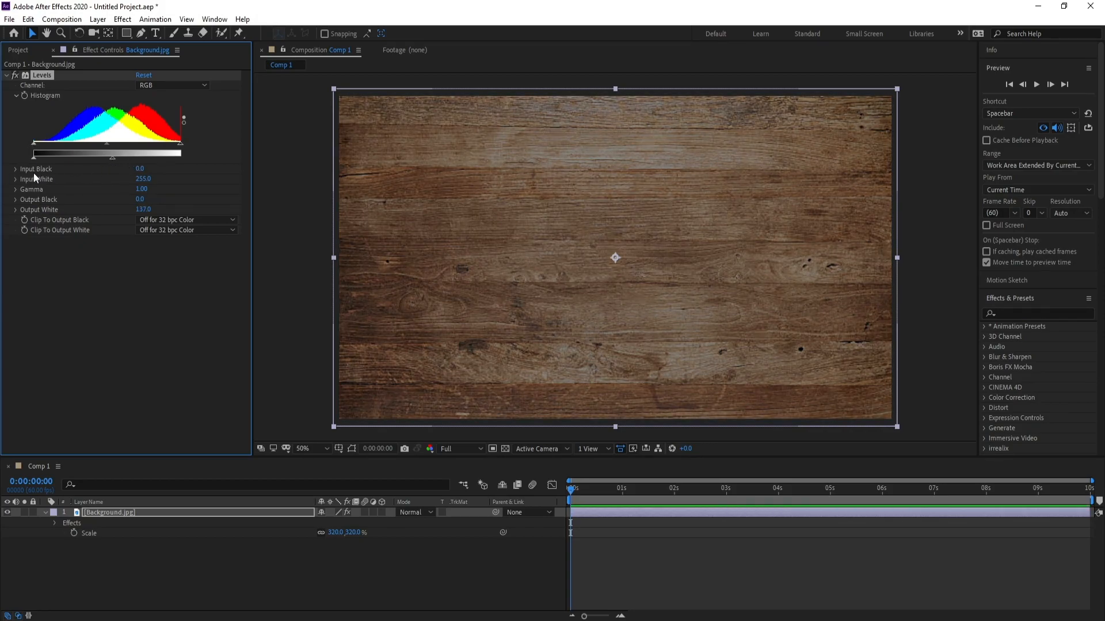
left_click_drag(33, 144, 102, 163)
left_click(45, 512)
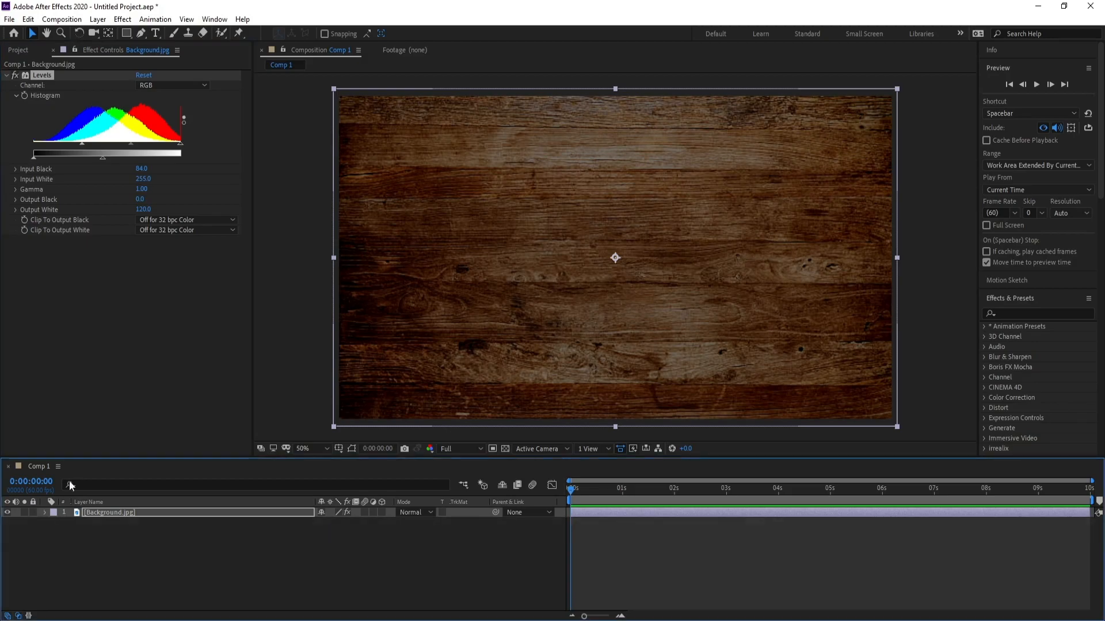
- Add the Old Book image above the background, scale it to 125% and nudge it slightly down in the frame
left_click(19, 51)
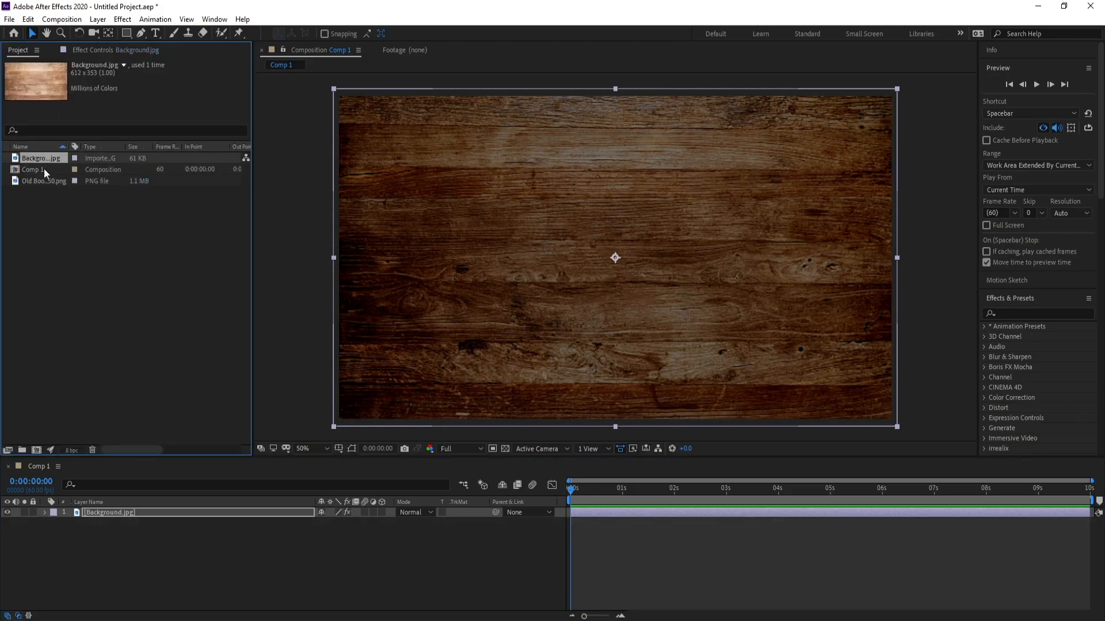
left_click_drag(44, 181, 115, 510)
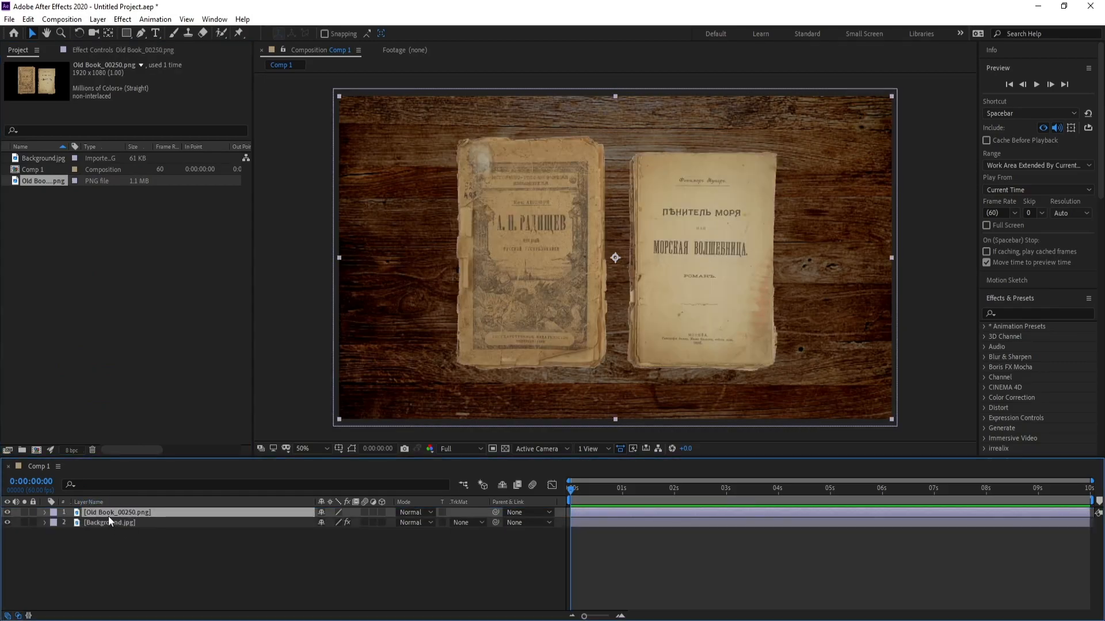
key("s")
left_click_drag(339, 522, 355, 522)
left_click(581, 237)
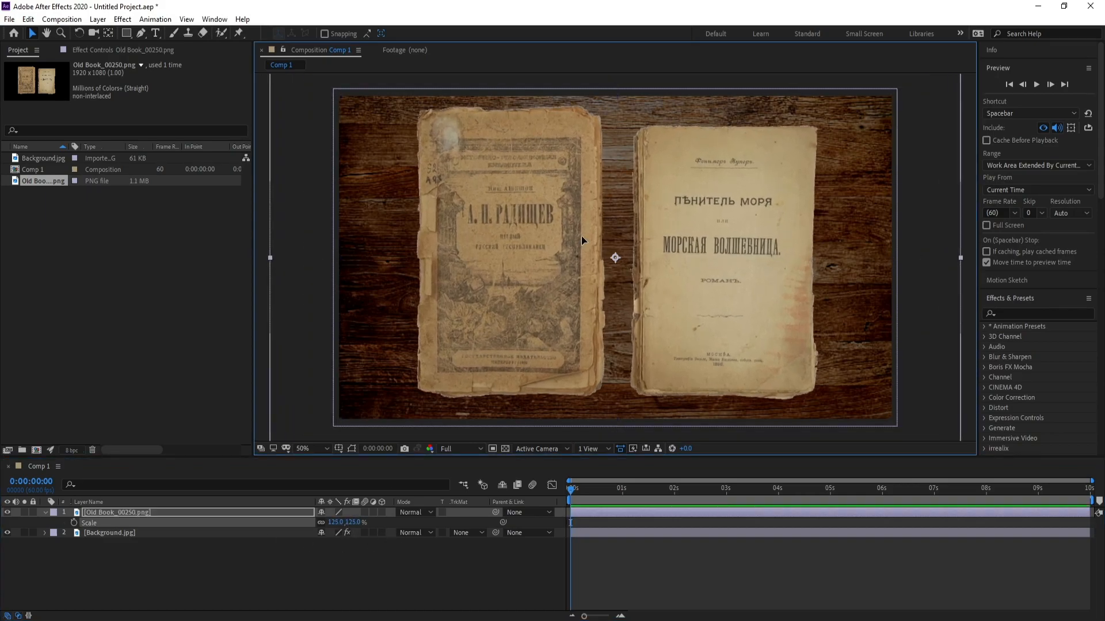
- Rename the book image layer to Old Book 1
left_click(46, 512)
right_click(101, 510)
left_click(128, 501)
left_click(151, 513)
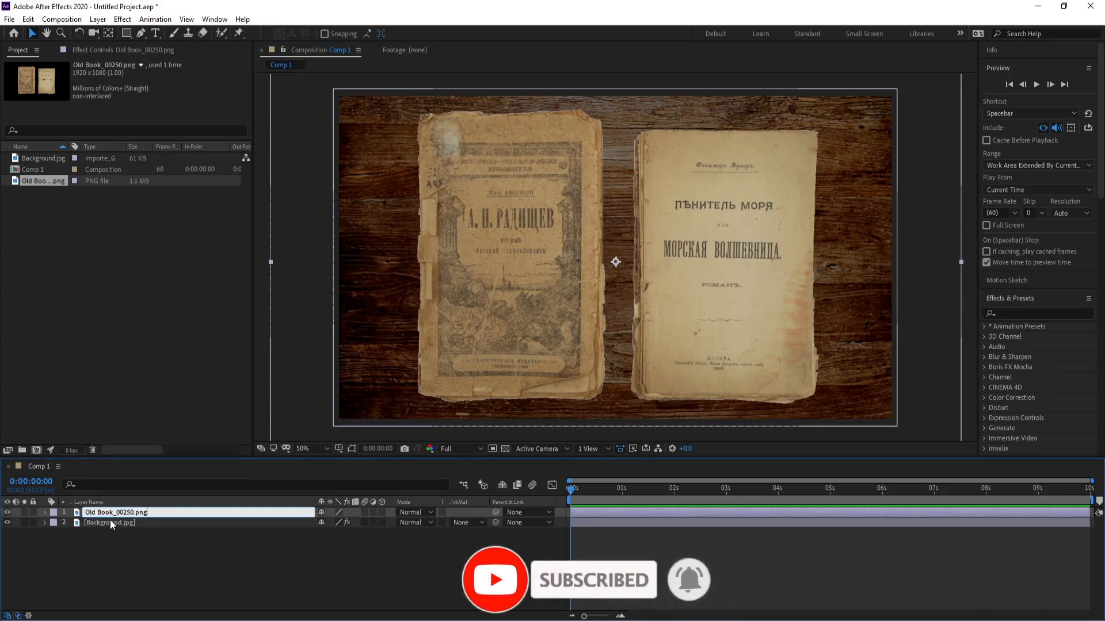
left_click_drag(155, 513, 115, 517)
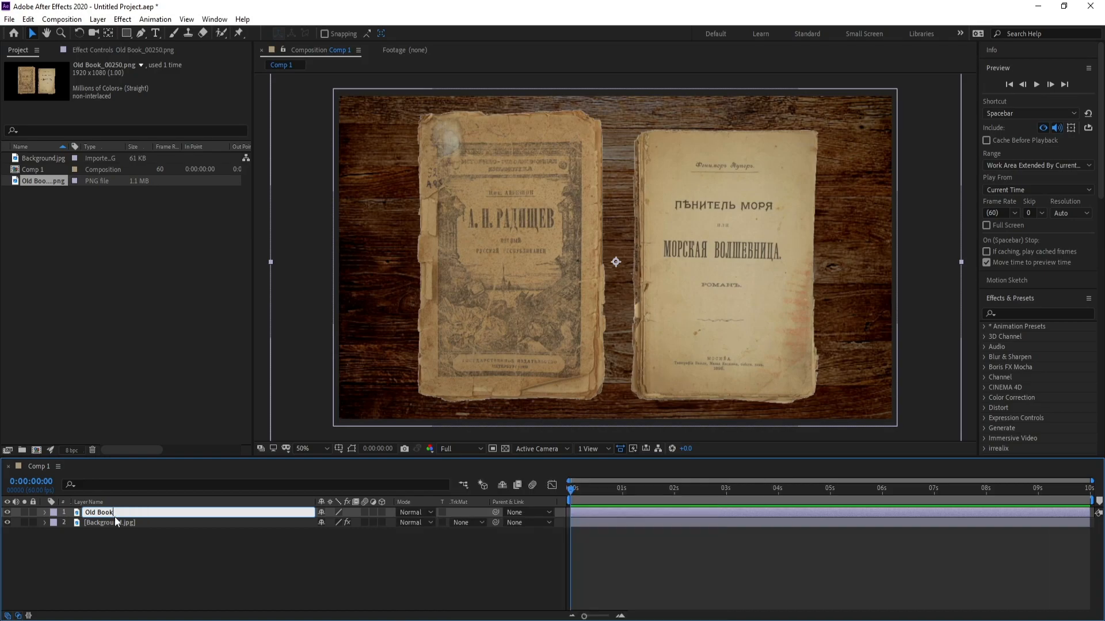
type("1")
key("Return")
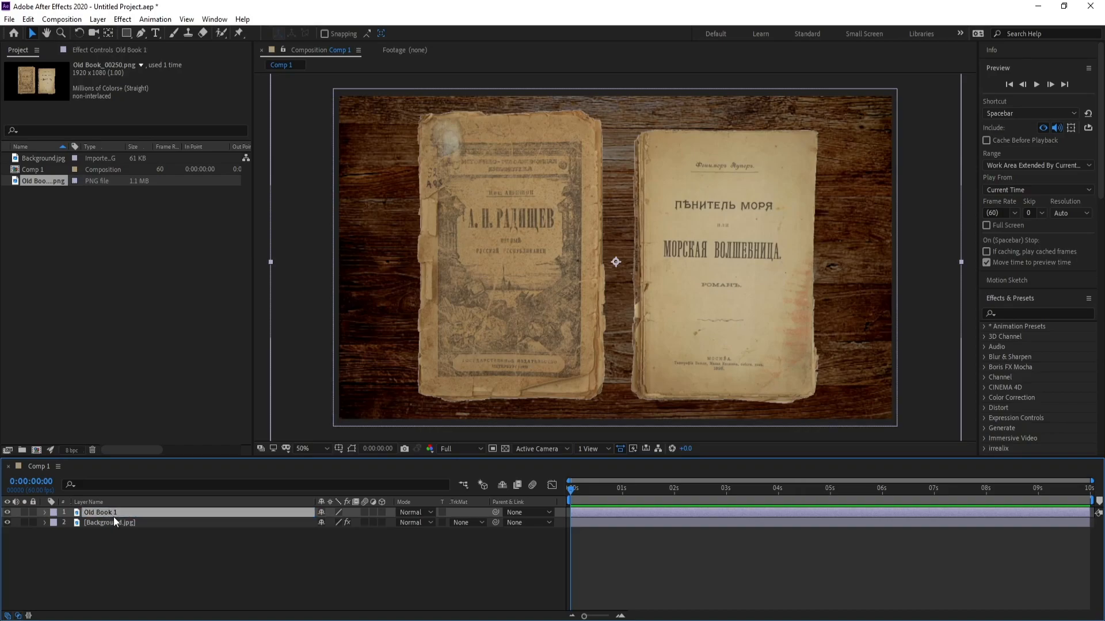
- Duplicate the Old Book 1 layer and hide the copy above it
key("ctrl+d")
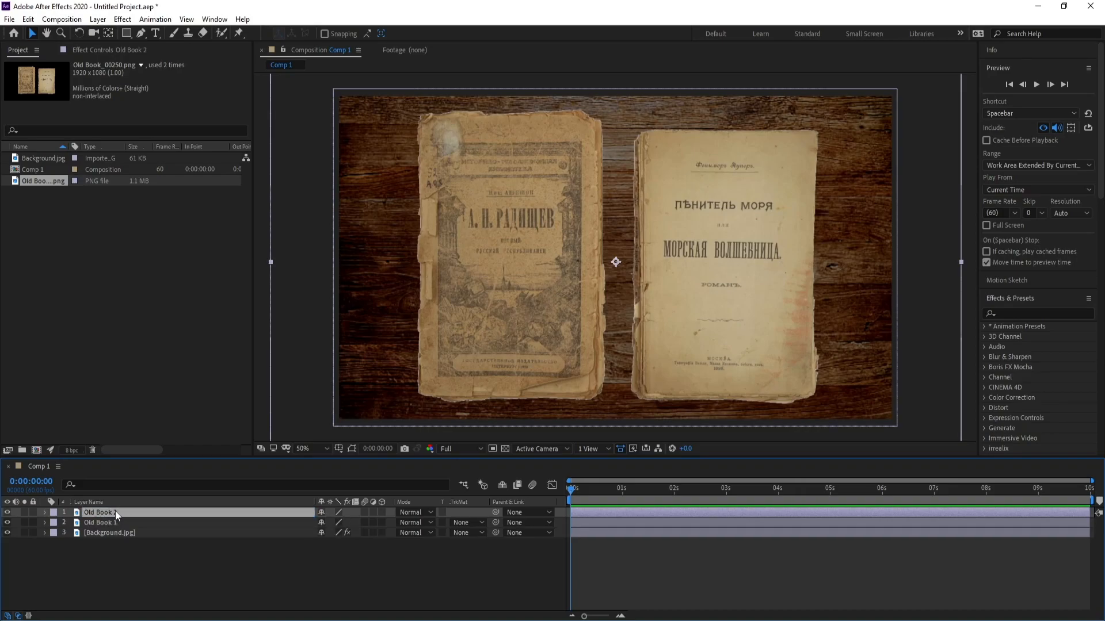
left_click(7, 512)
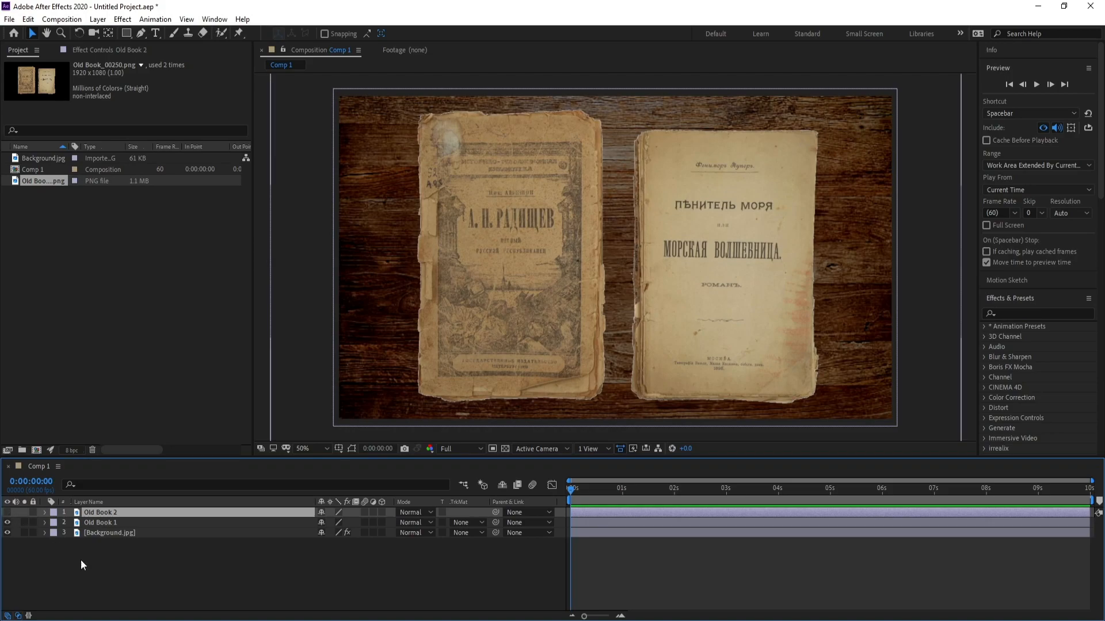
- Darken the Old Book 1 layer with a Levels effect, setting Input Black to 56 and Output White to 128
left_click(108, 522)
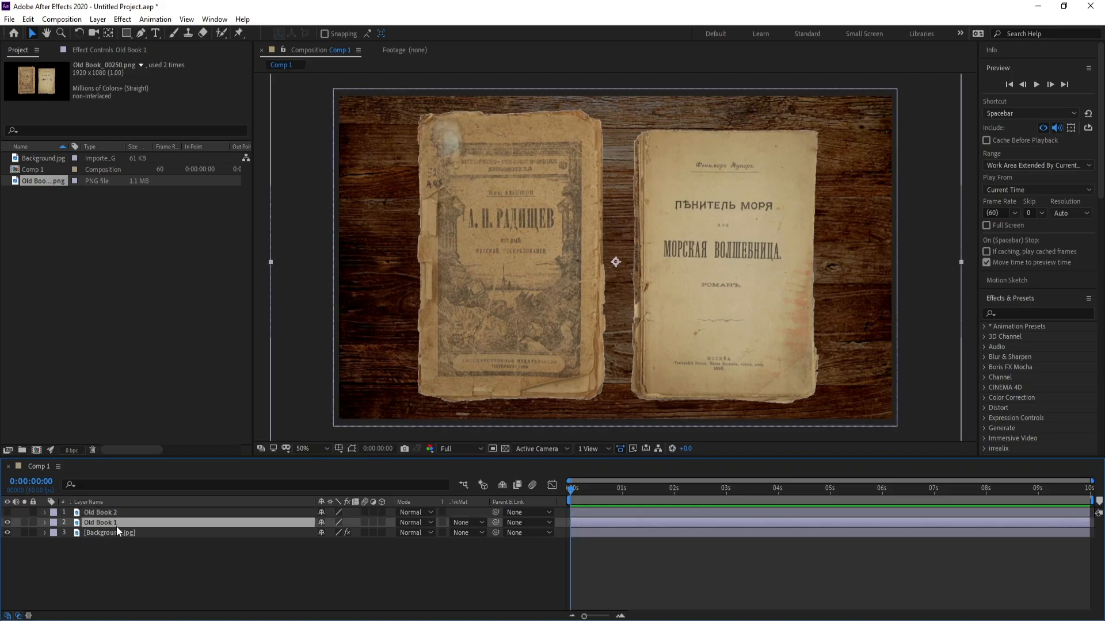
left_click(122, 19)
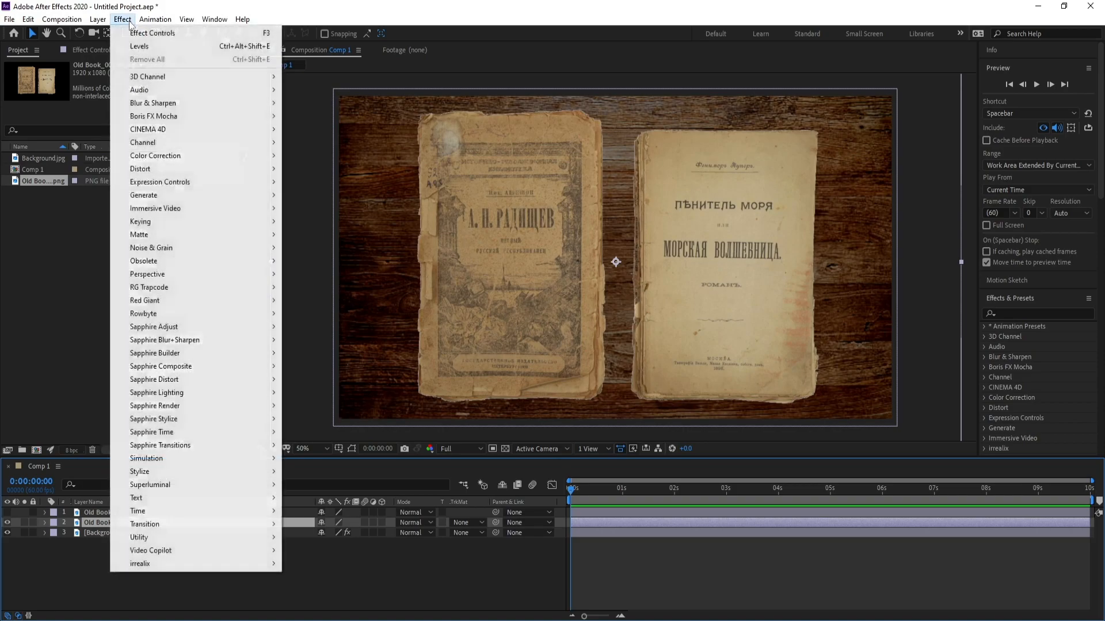
mouse_move(253, 159)
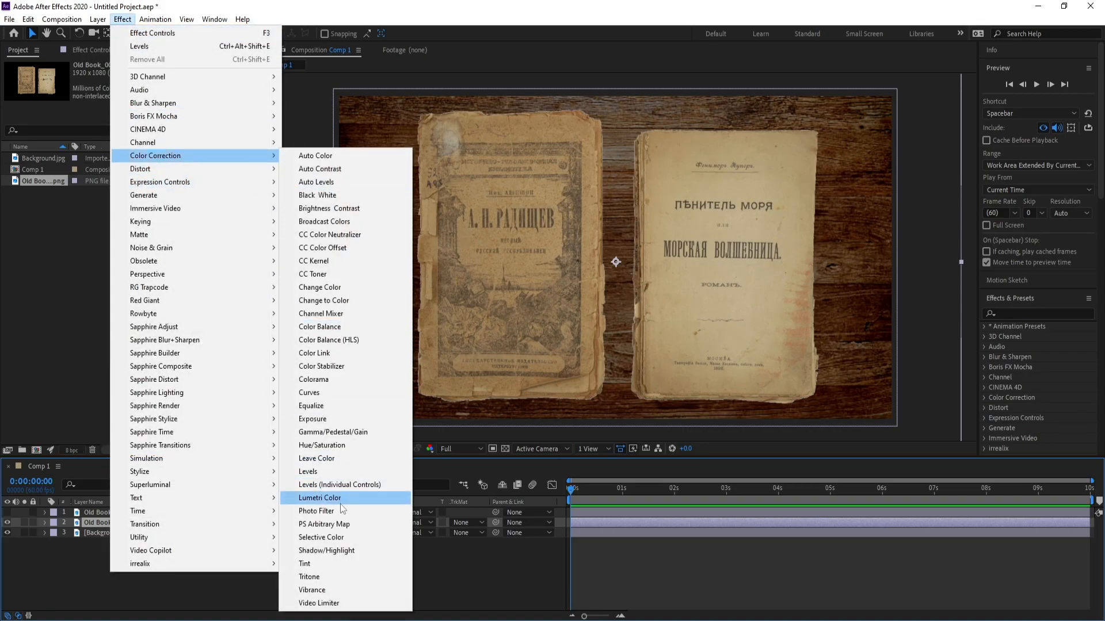
left_click(343, 472)
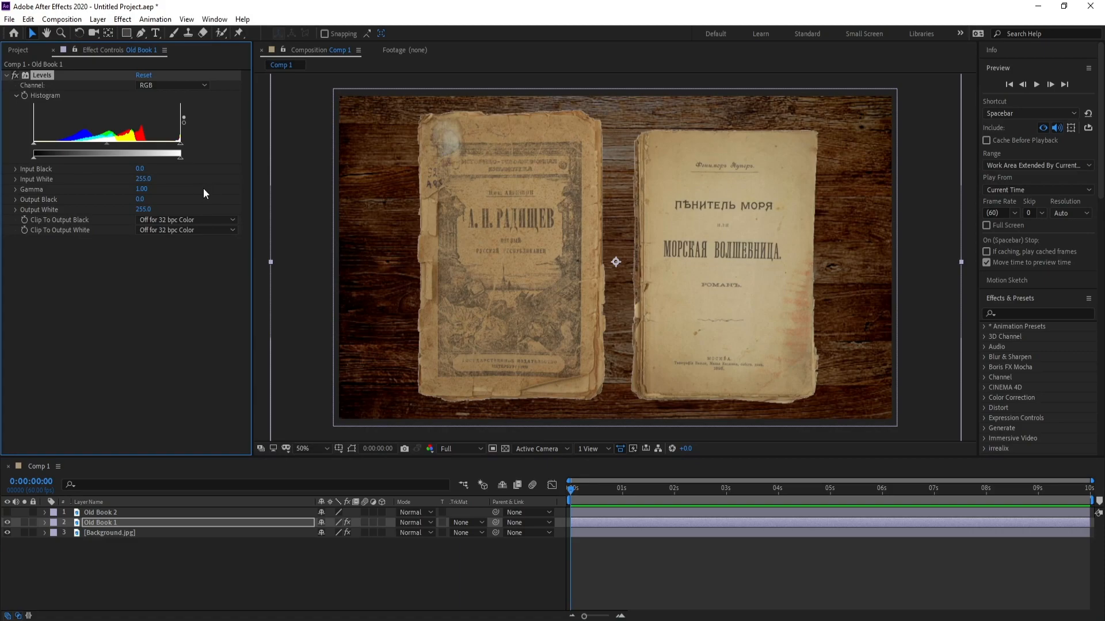
left_click_drag(180, 159, 112, 166)
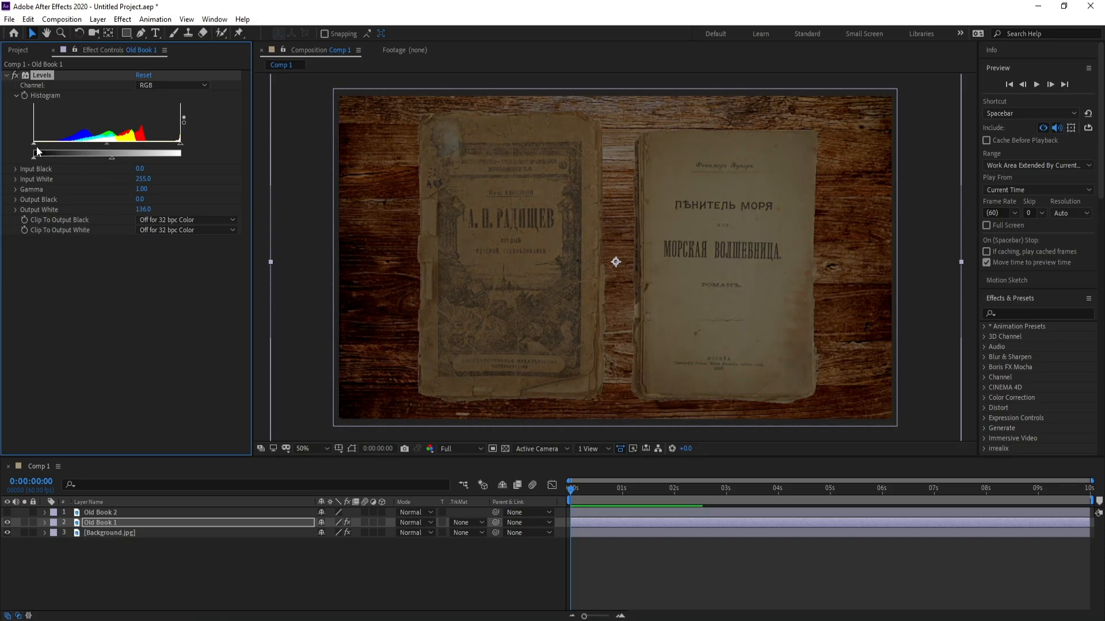
left_click_drag(33, 143, 107, 157)
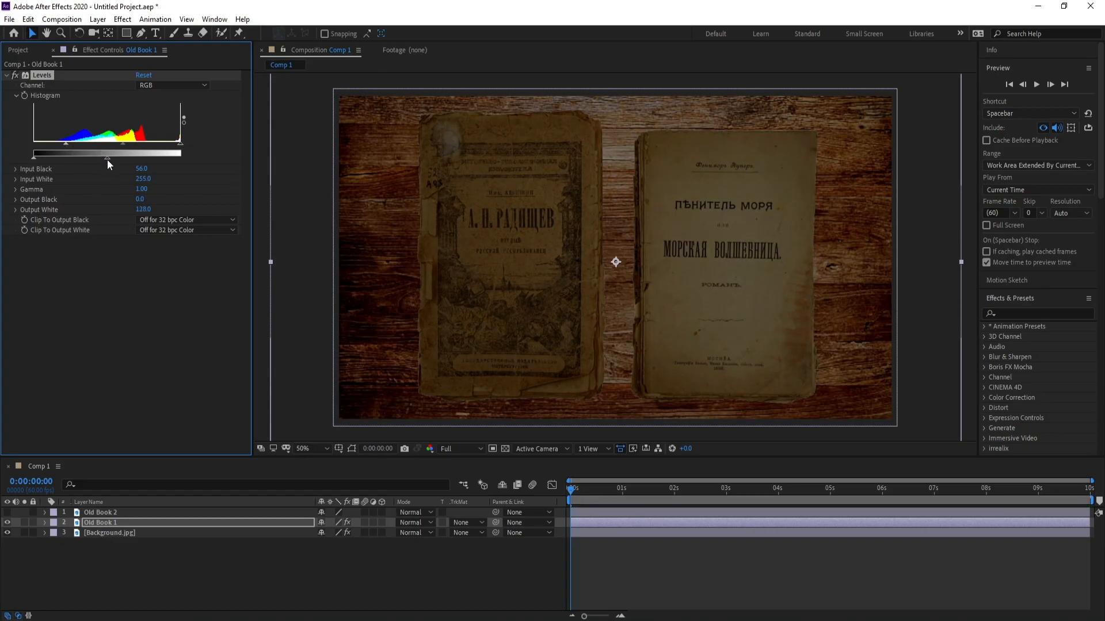
- Make the Old Book 2 layer visible and draw a rectangular mask on it around the left book's cover
left_click(119, 512)
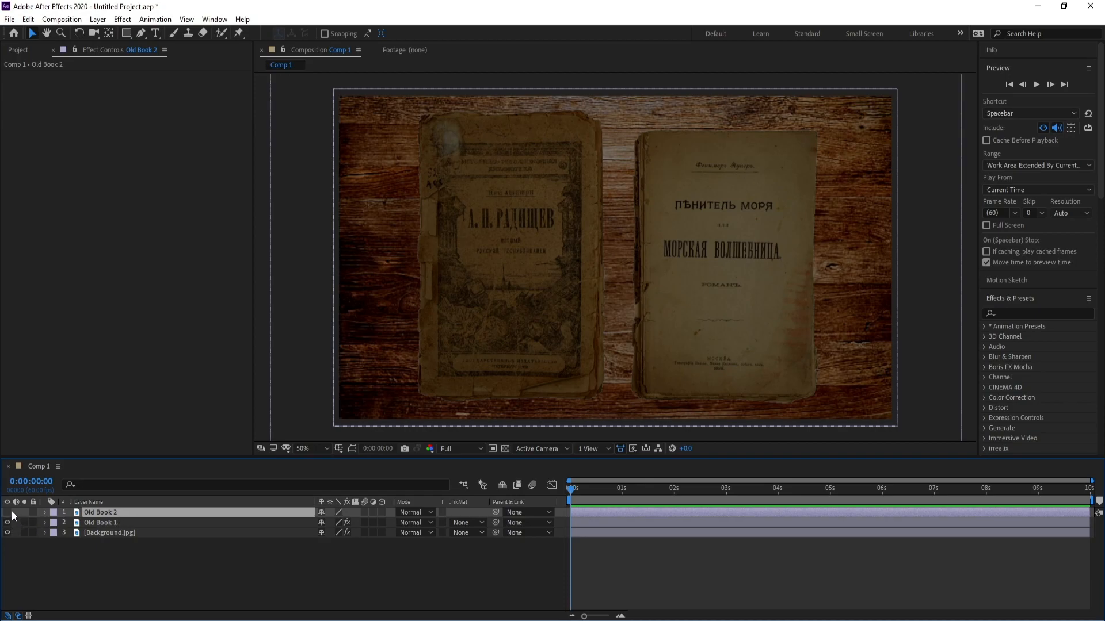
left_click(7, 512)
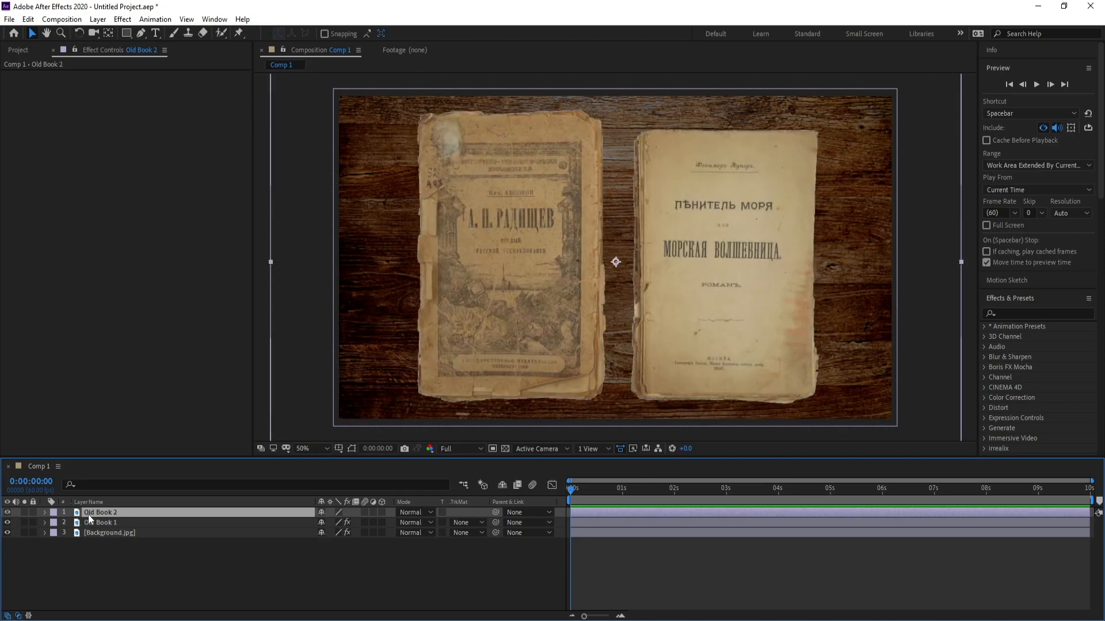
left_click(126, 34)
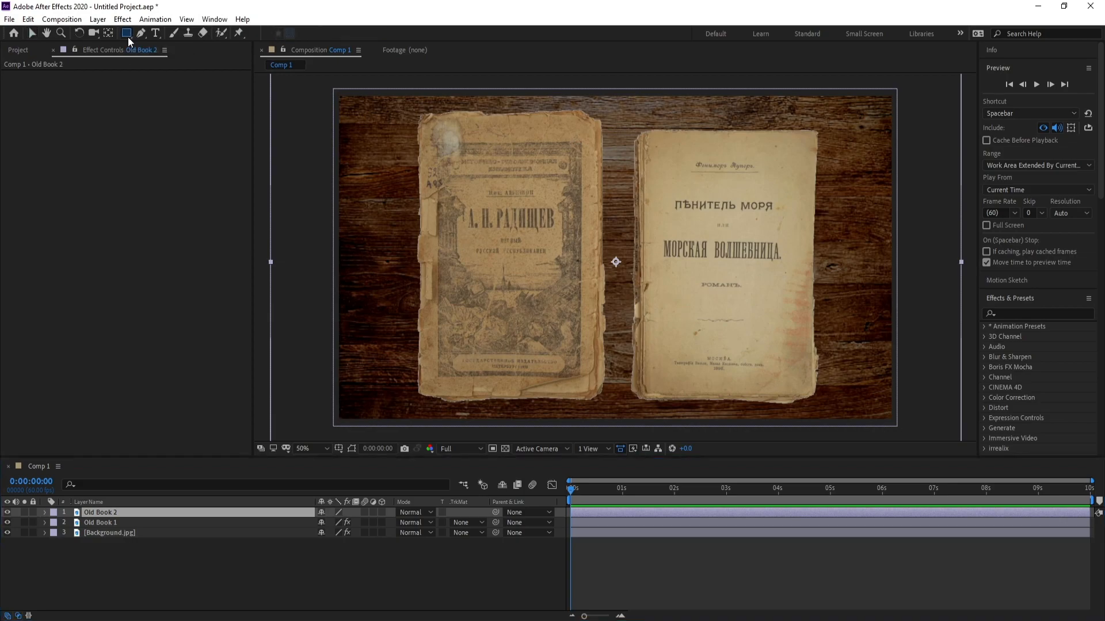
left_click_drag(589, 138, 429, 389)
- Soften the cover mask with a feather of 66 pixels and an expansion of -23 pixels, checking it without the mask outline
left_click(65, 533)
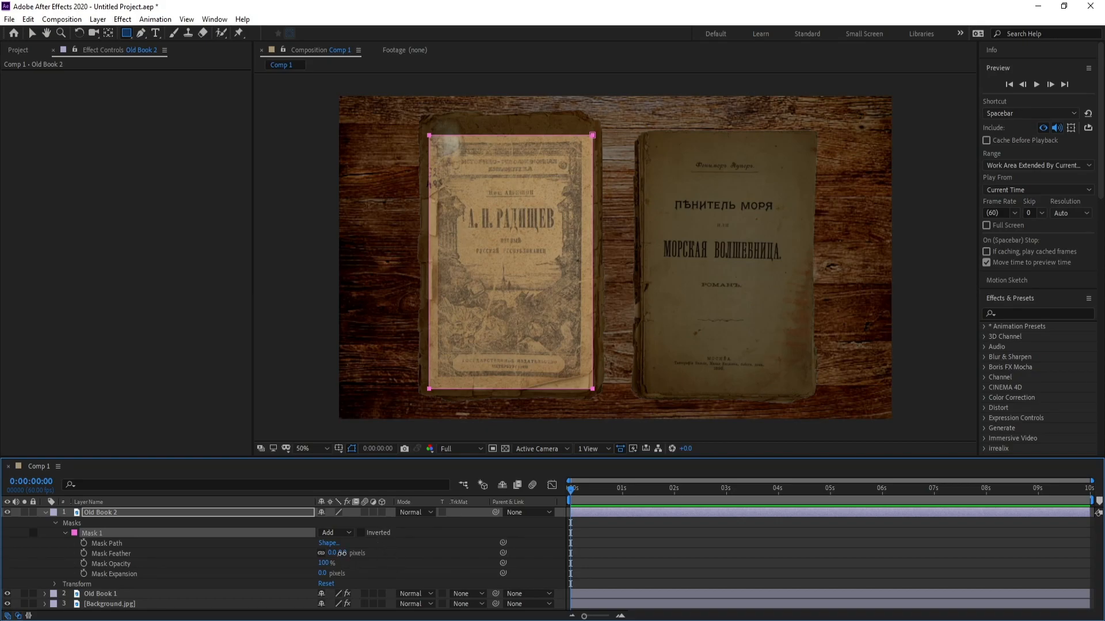
left_click_drag(342, 553, 379, 553)
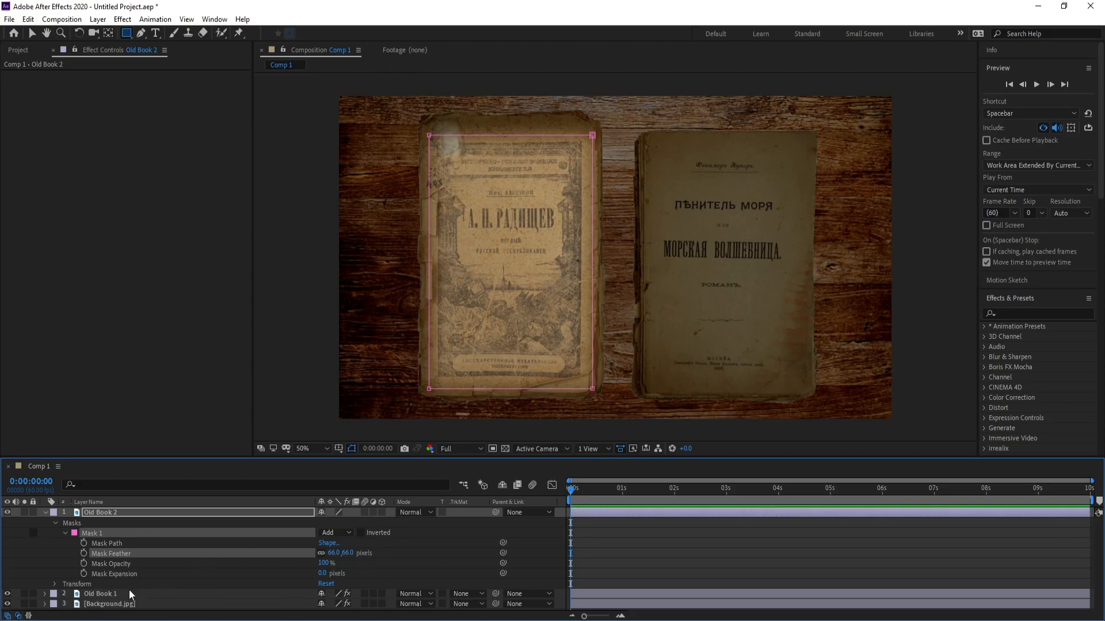
left_click_drag(320, 573, 314, 578)
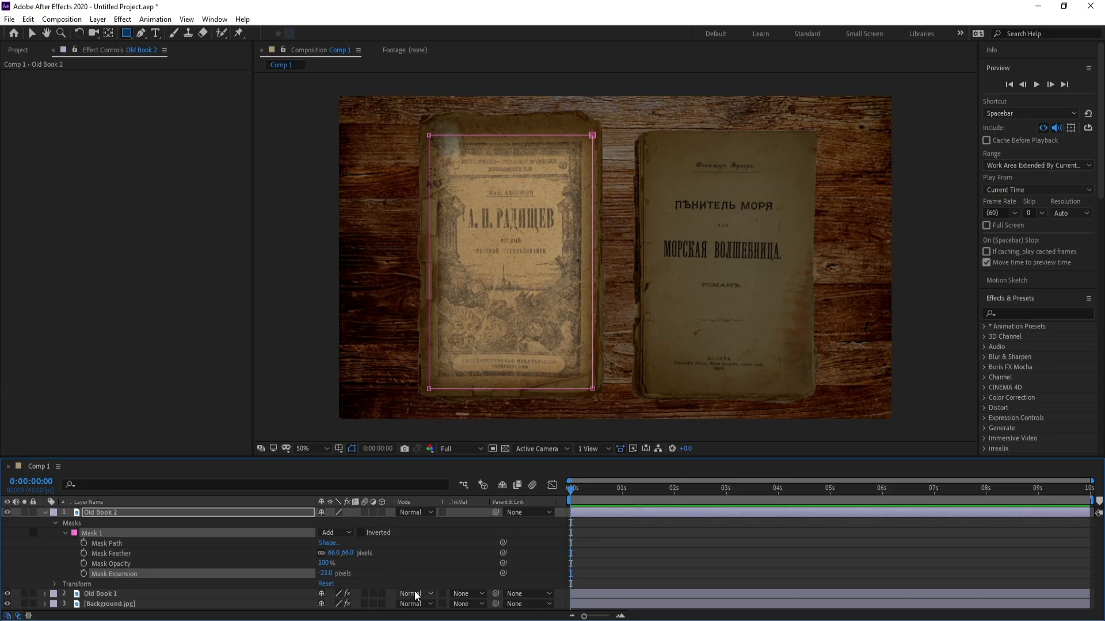
left_click(351, 449)
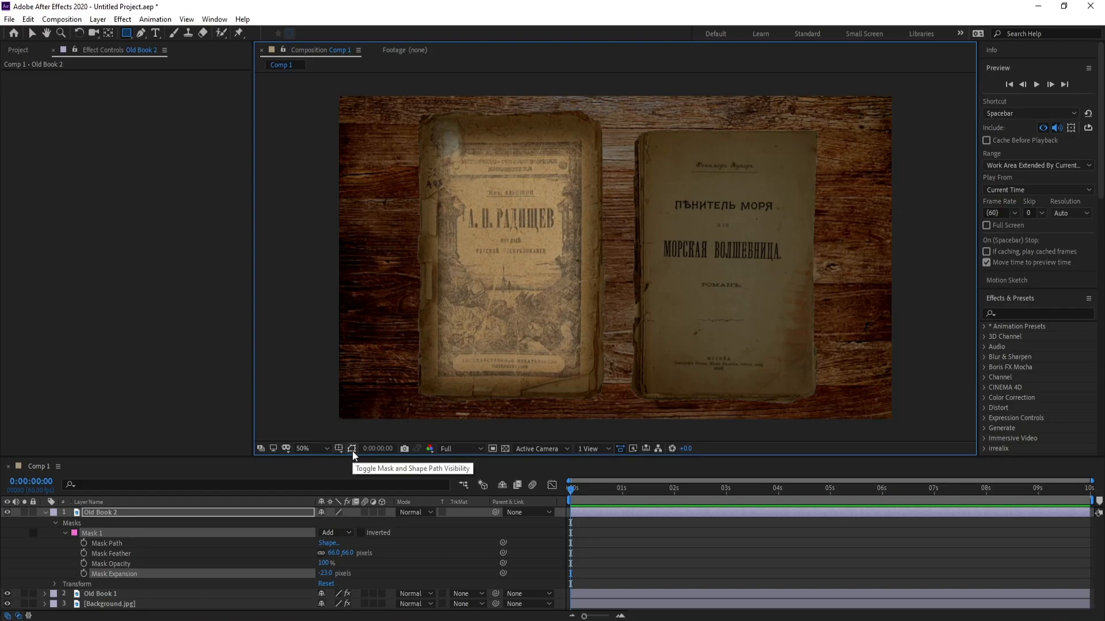
left_click(352, 449)
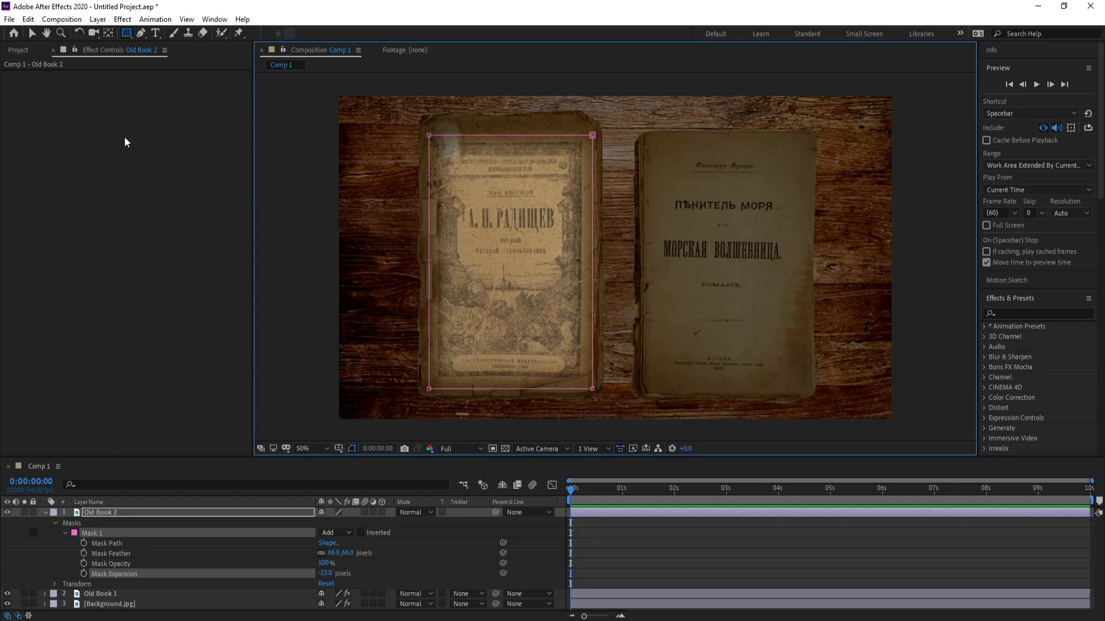
- Apply a Tint color correction effect to the Old Book 2 layer
left_click(122, 19)
mouse_move(230, 160)
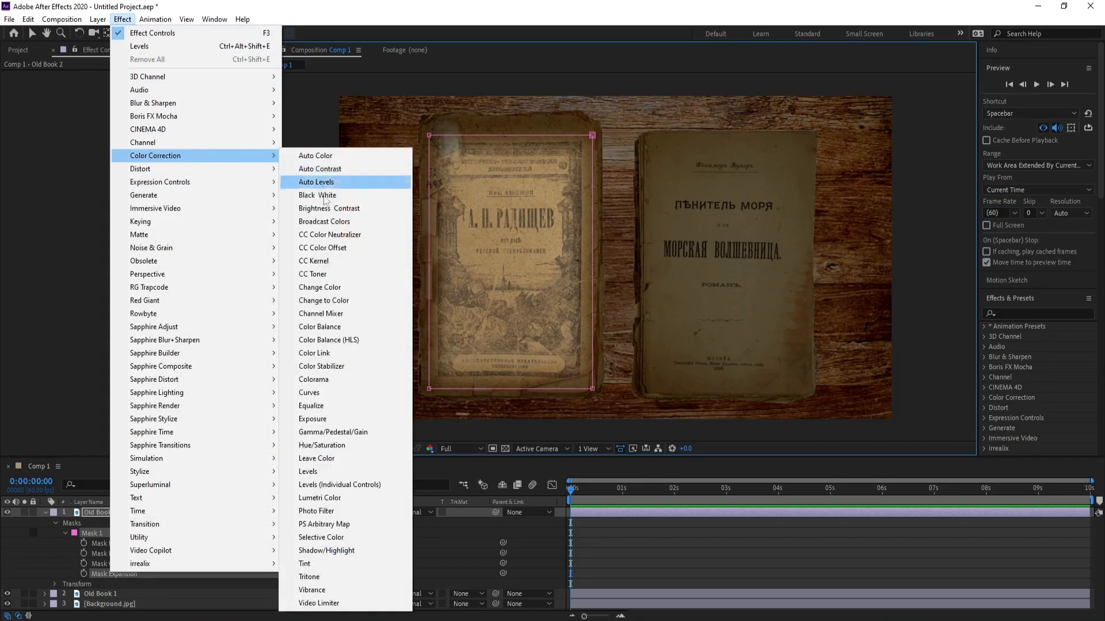
left_click(333, 569)
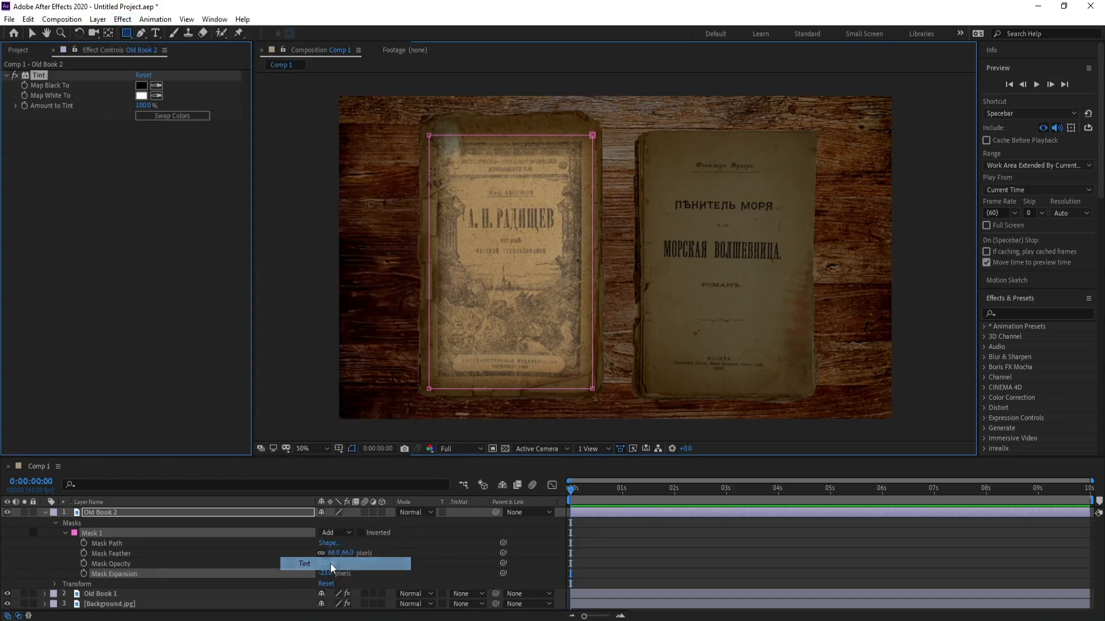
- Set the Tint effect's Map White To color to the orange FFB940
left_click(141, 96)
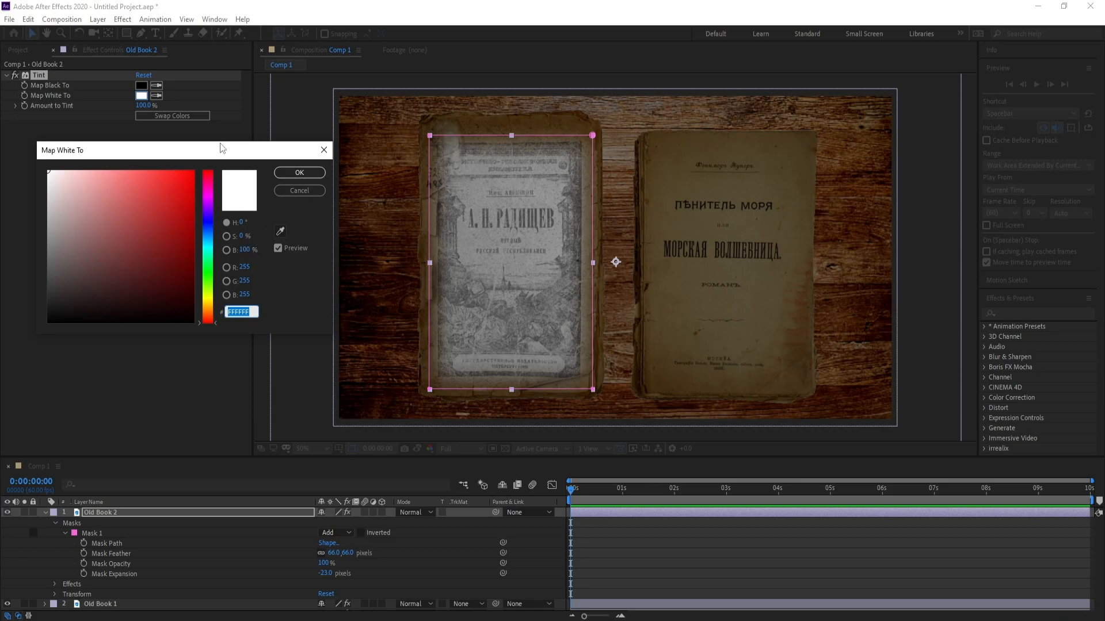
left_click_drag(217, 153, 276, 131)
left_click_drag(266, 298, 268, 287)
left_click(217, 148)
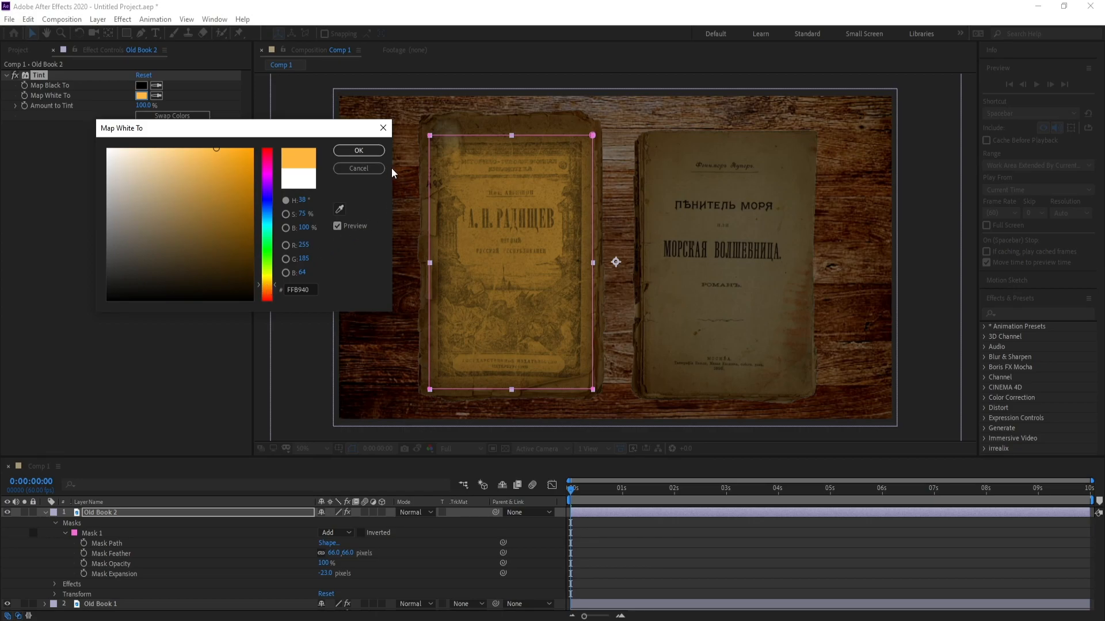
left_click(377, 155)
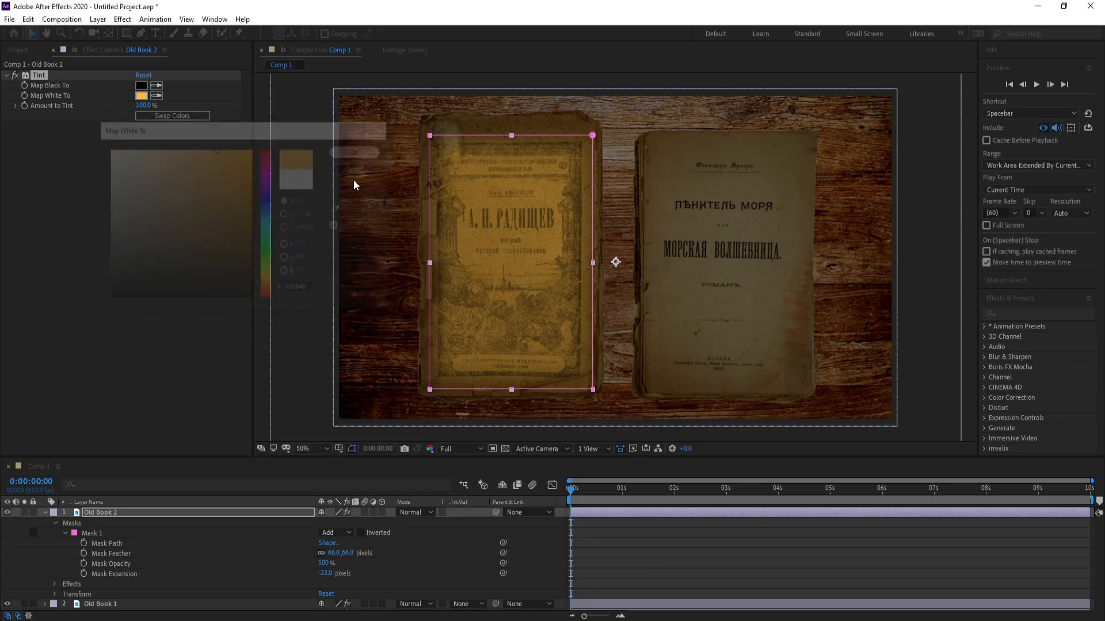
- Apply the Find Edges effect to the Old Book 2 layer and invert it
left_click(94, 510)
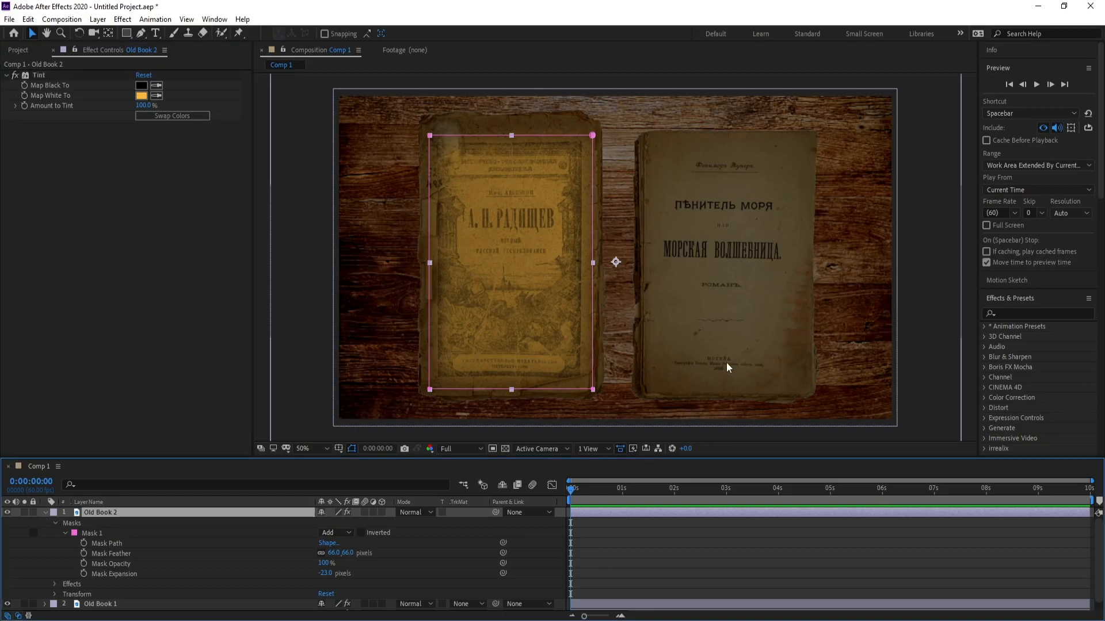
left_click(1017, 316)
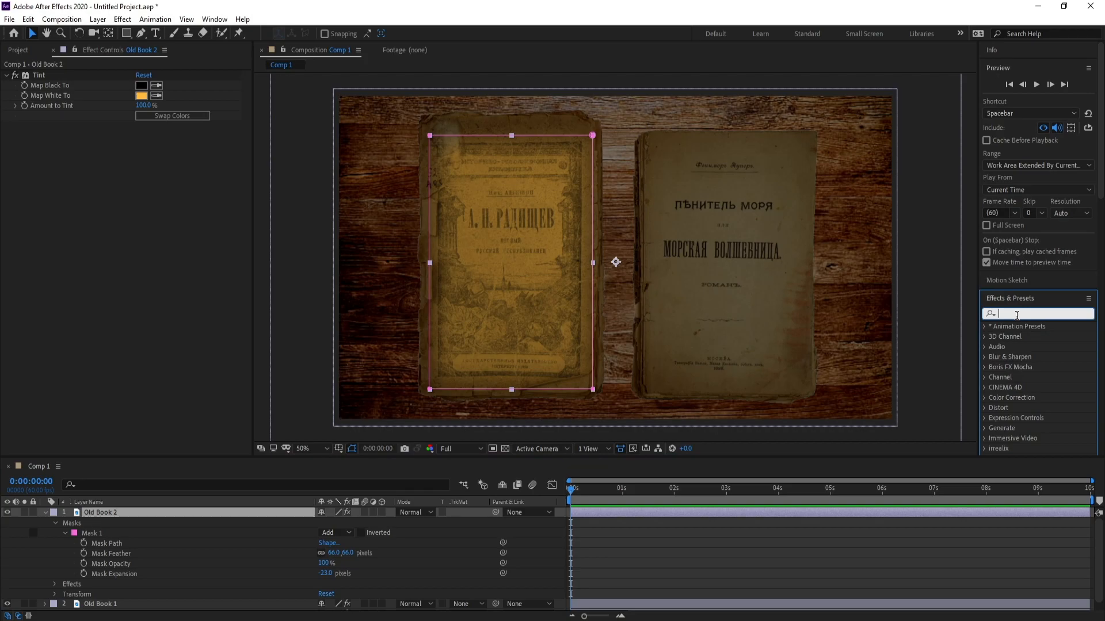
type("fing")
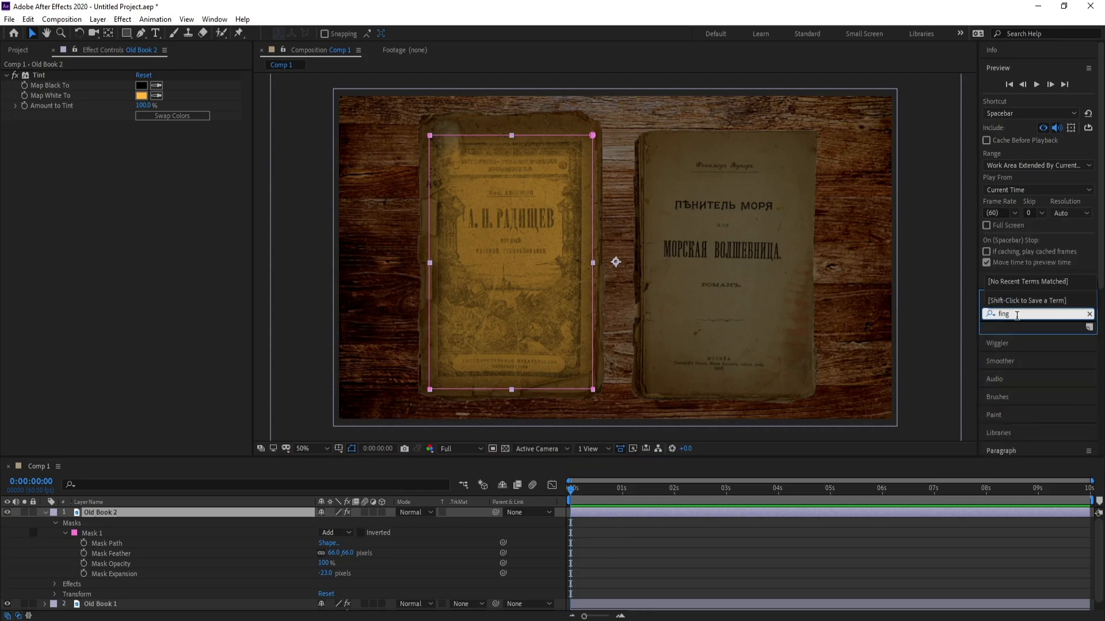
key("BackSpace")
type("d")
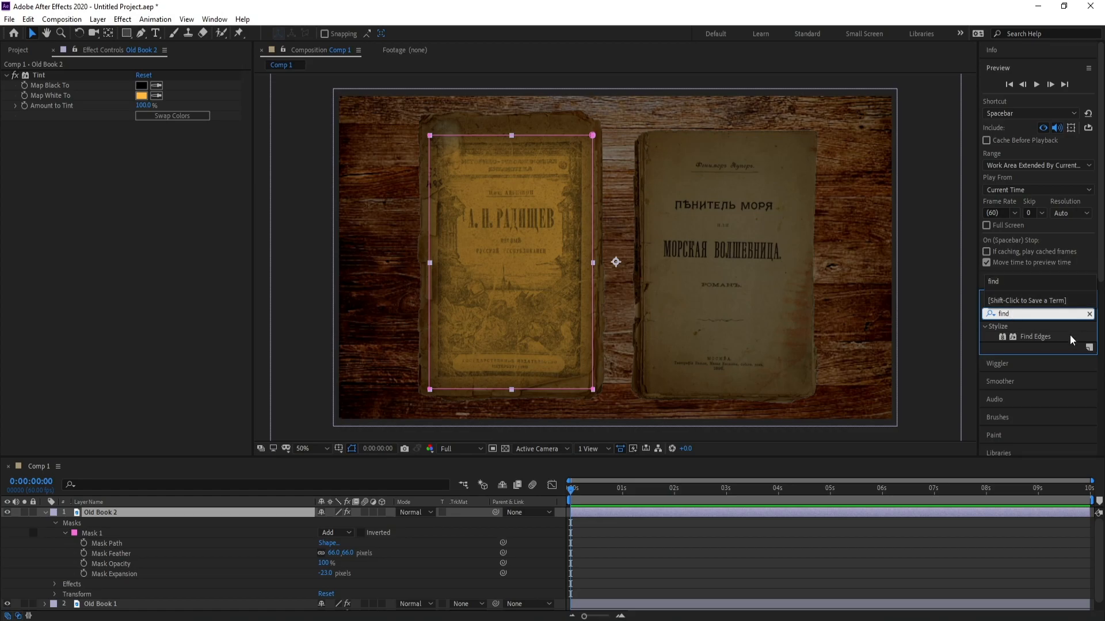
left_click_drag(1049, 340, 155, 516)
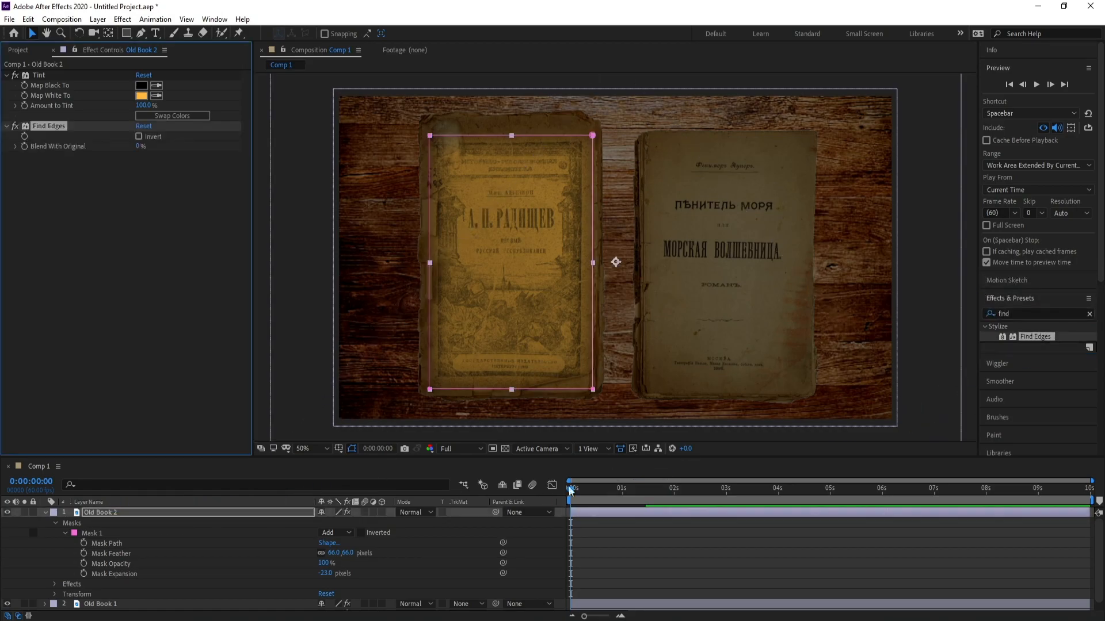
left_click(139, 137)
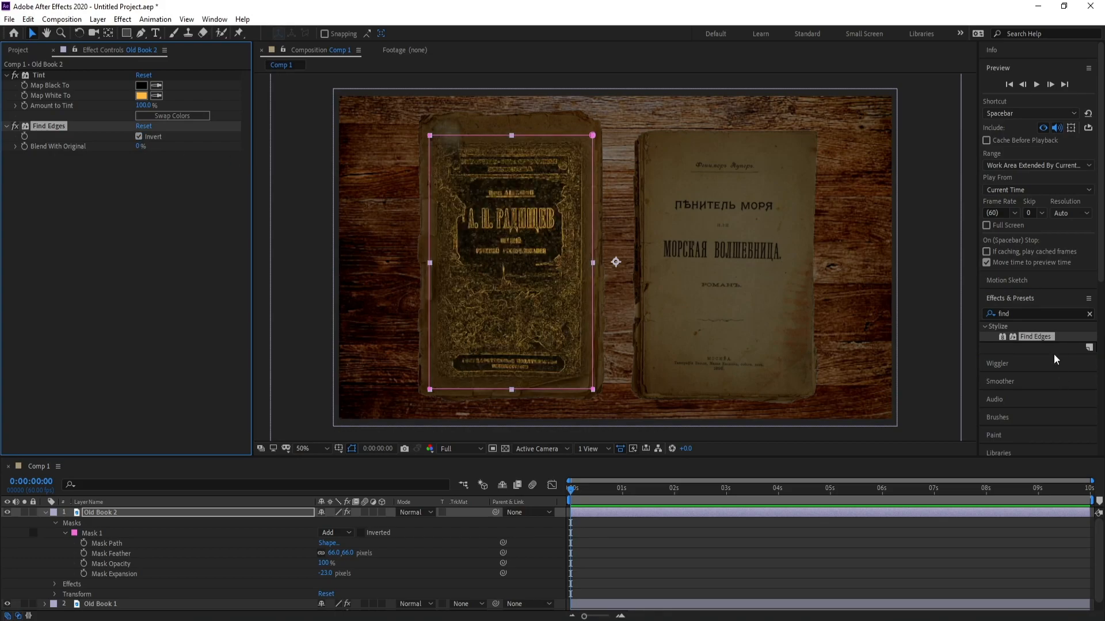
- Add a Solid Composite effect to the Old Book 2 layer and set its color to black
key("ctrl+5")
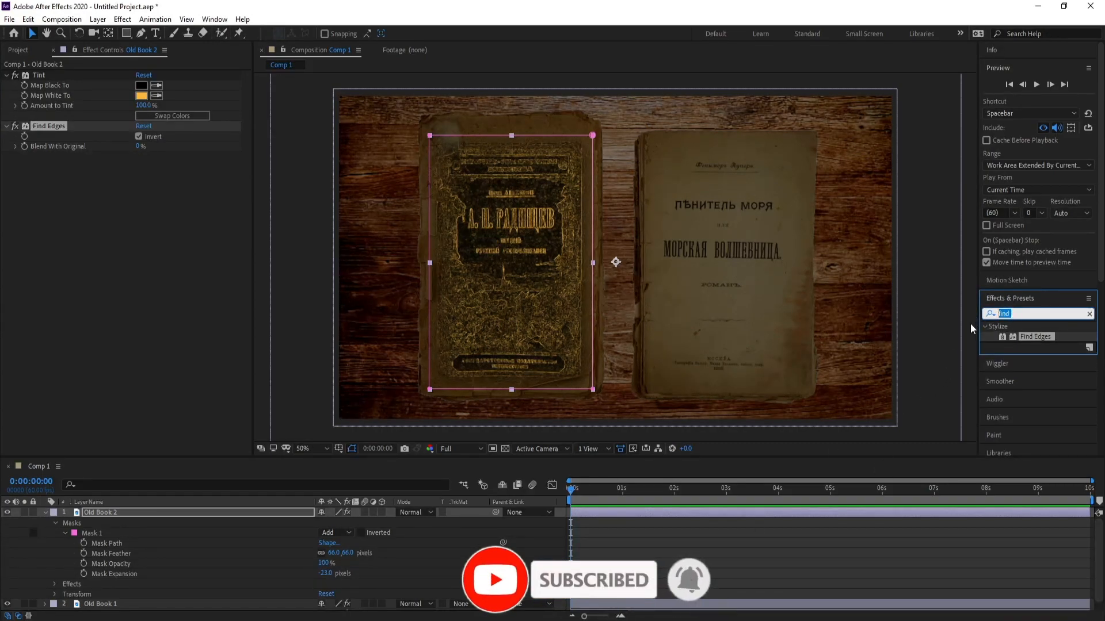
type("sol")
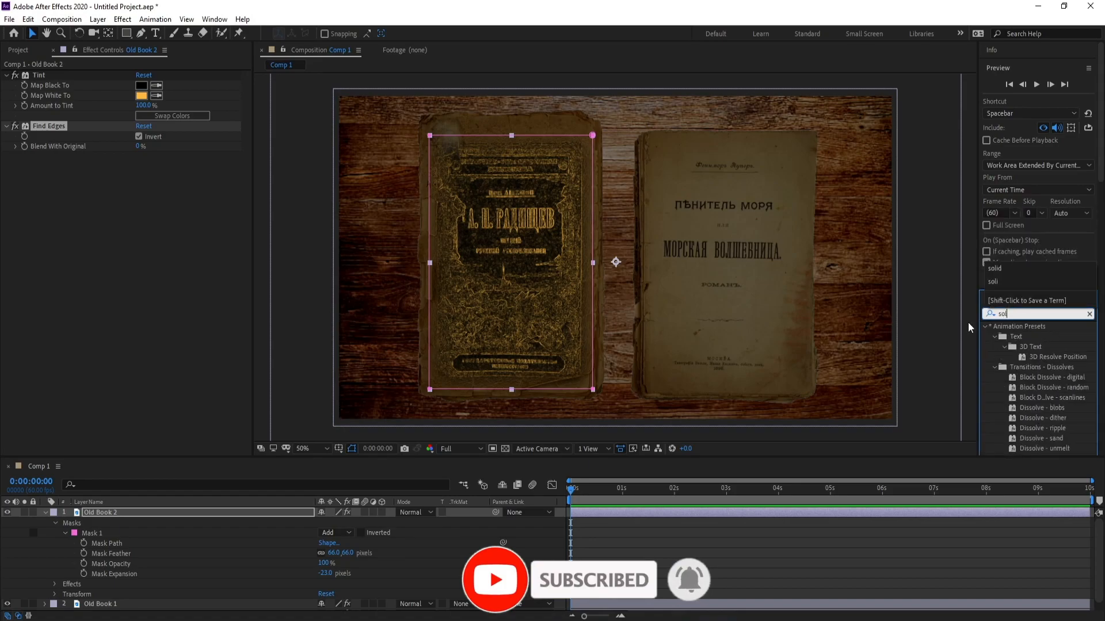
type("id c")
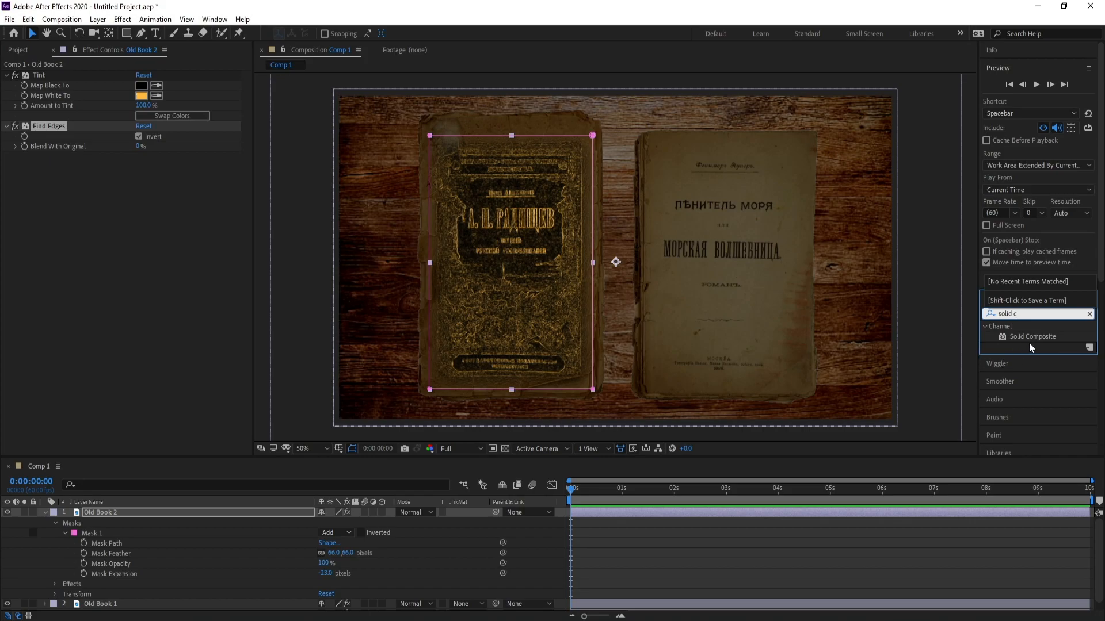
left_click_drag(1034, 337, 132, 511)
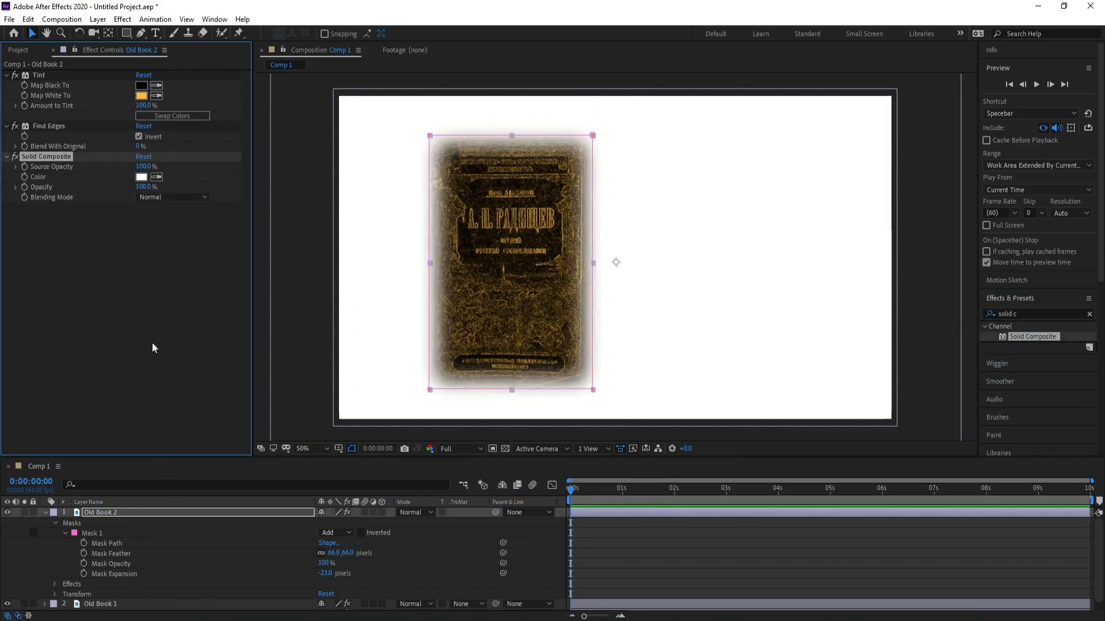
left_click(142, 177)
mouse_move(154, 148)
left_mouse_down()
mouse_move(320, 322)
mouse_move(292, 324)
mouse_move(249, 297)
mouse_move(268, 321)
left_mouse_up()
left_click(359, 150)
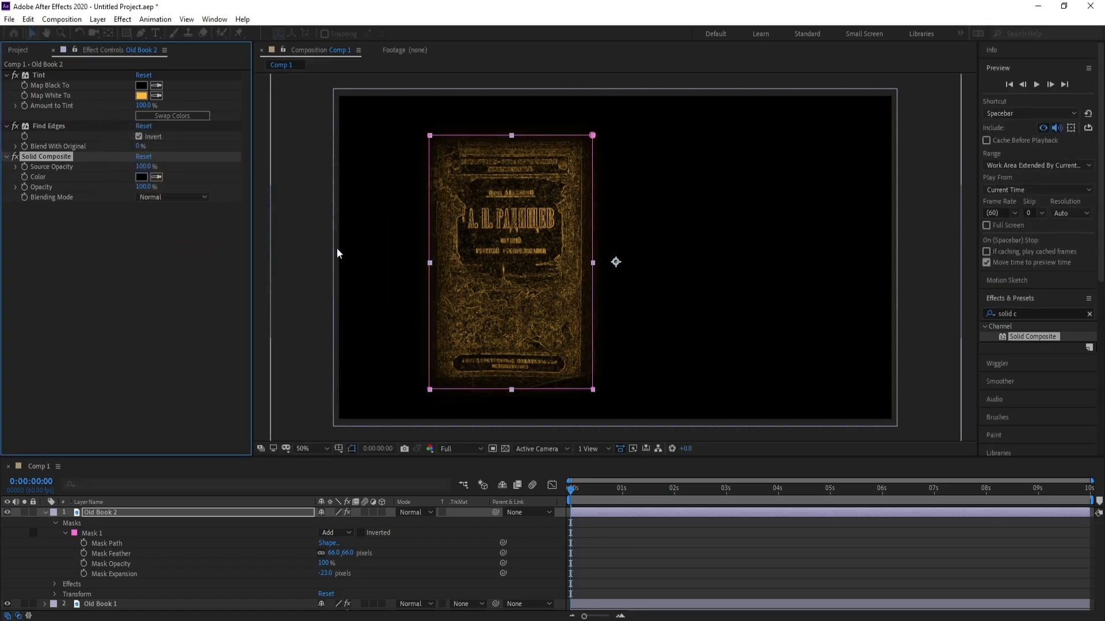
- Set the Old Book 2 layer's blending mode to Screen and collapse the layer's properties
left_click(98, 513)
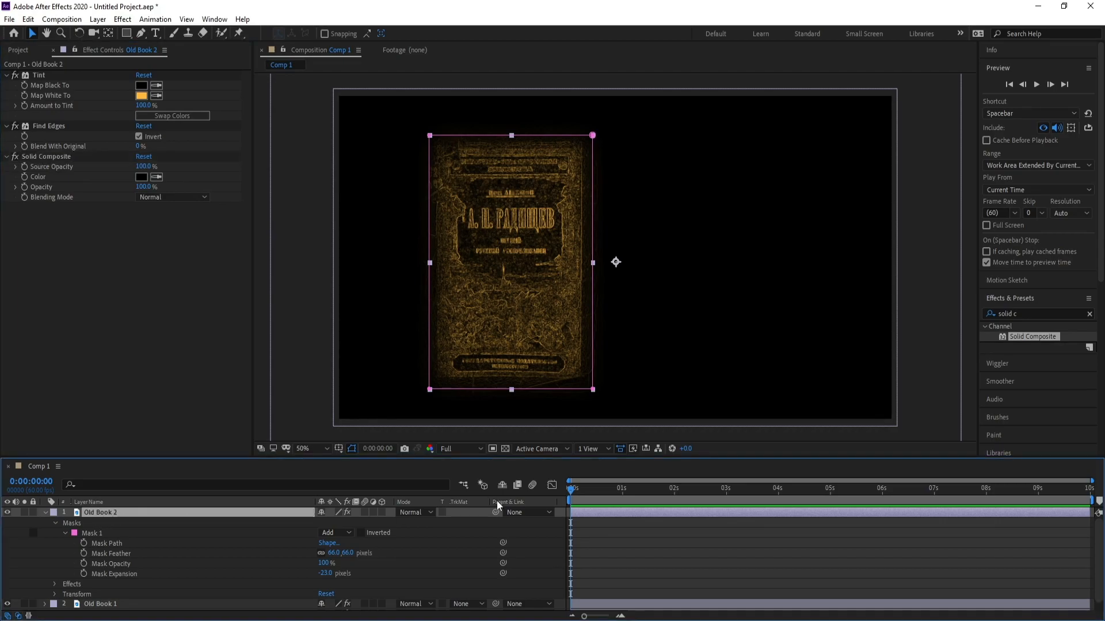
left_click(412, 512)
left_click(457, 251)
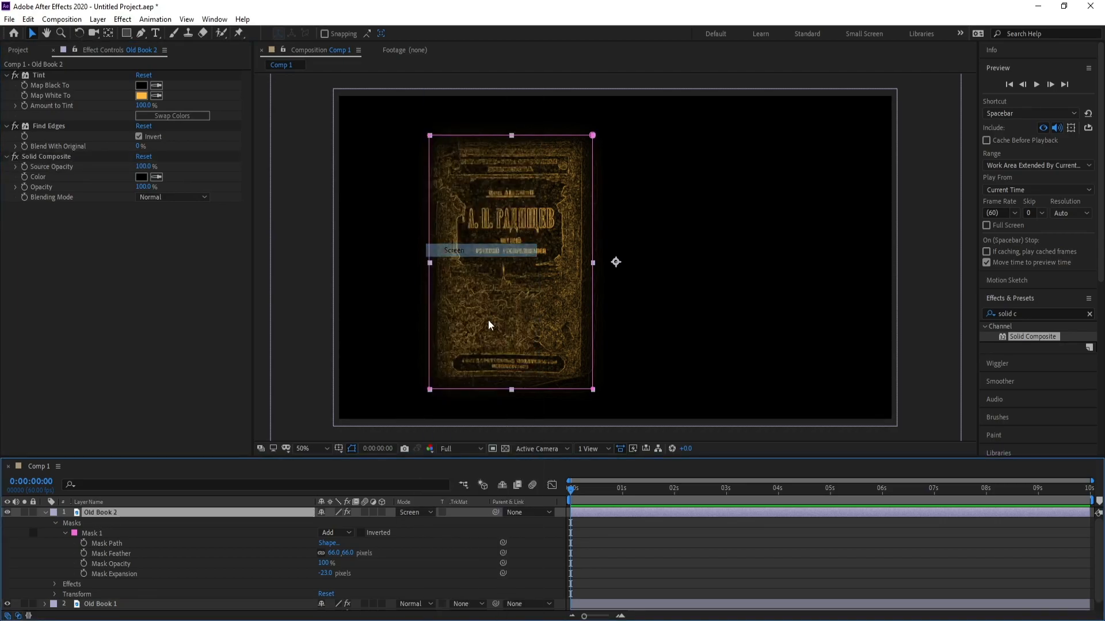
left_click(46, 513)
- Apply a Stylize Glow effect to Old Book 2 with a glow threshold of 28.6% and a glow radius of 1.0
left_click(122, 19)
mouse_move(202, 472)
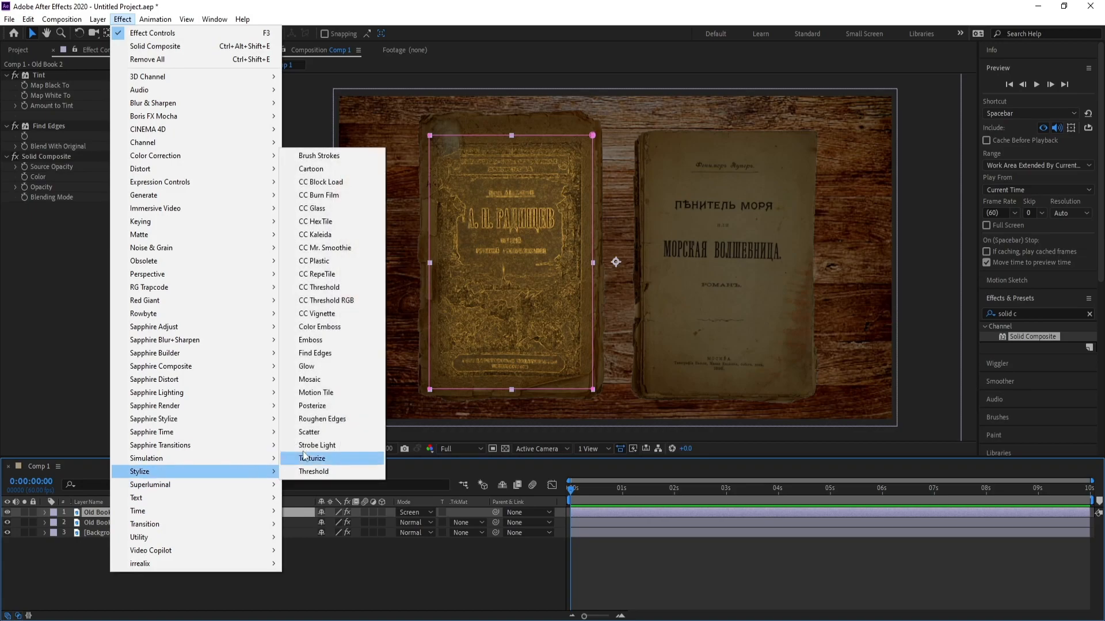
left_click(322, 364)
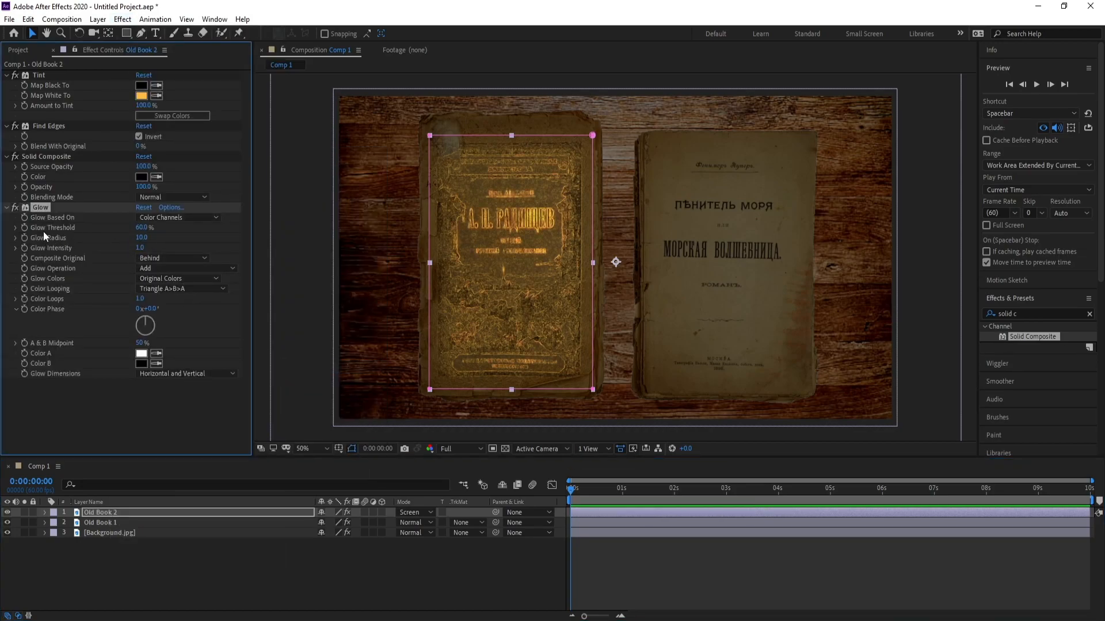
left_click_drag(143, 228, 108, 235)
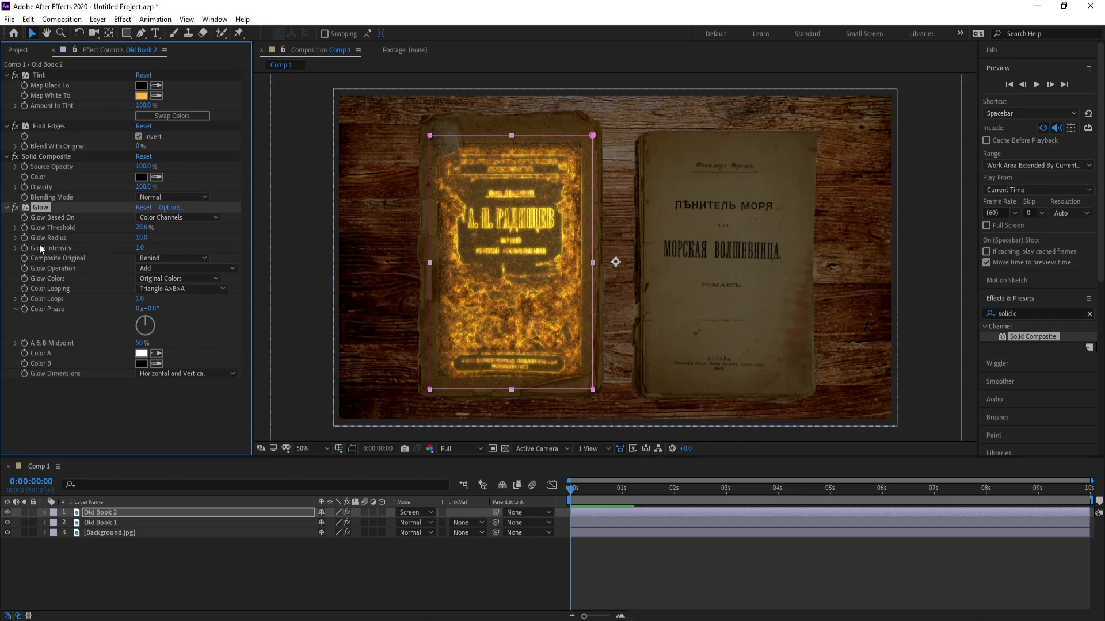
left_click_drag(140, 240, 133, 241)
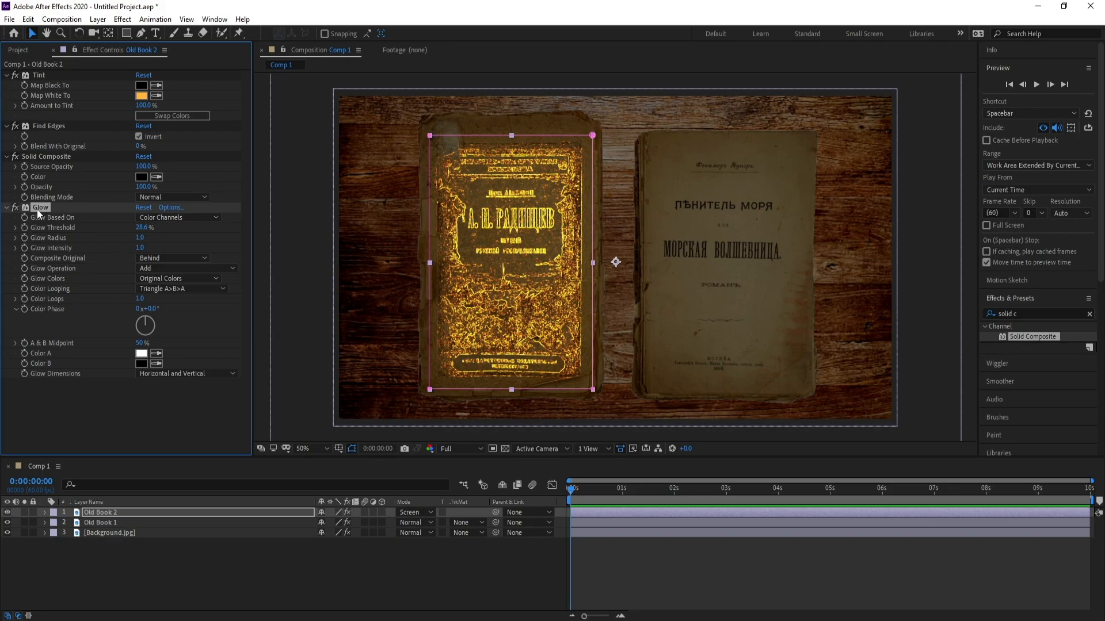
- Duplicate the Glow effect twice and collapse the settings of all three Glow effects
key("ctrl+d")
key("ctrl+d")
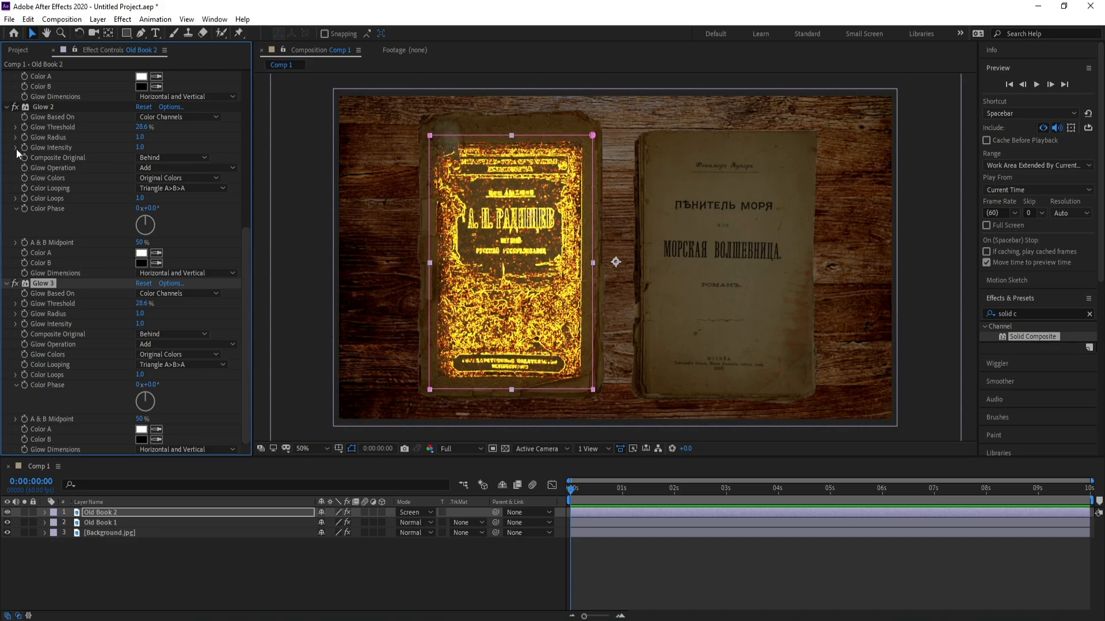
left_click(7, 107)
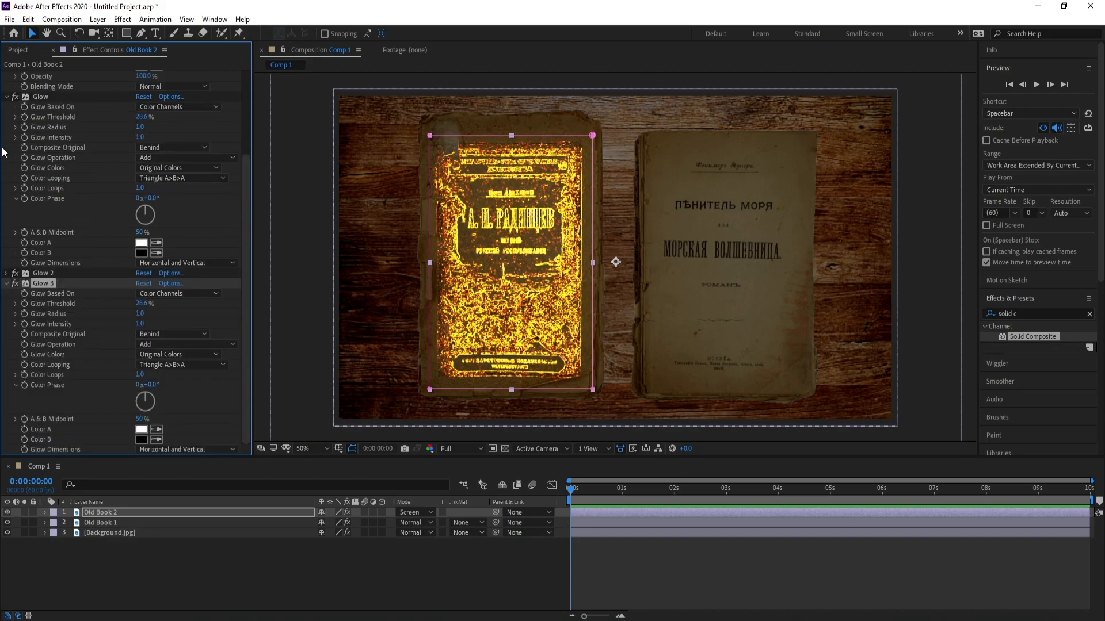
left_click(7, 284)
left_click(7, 208)
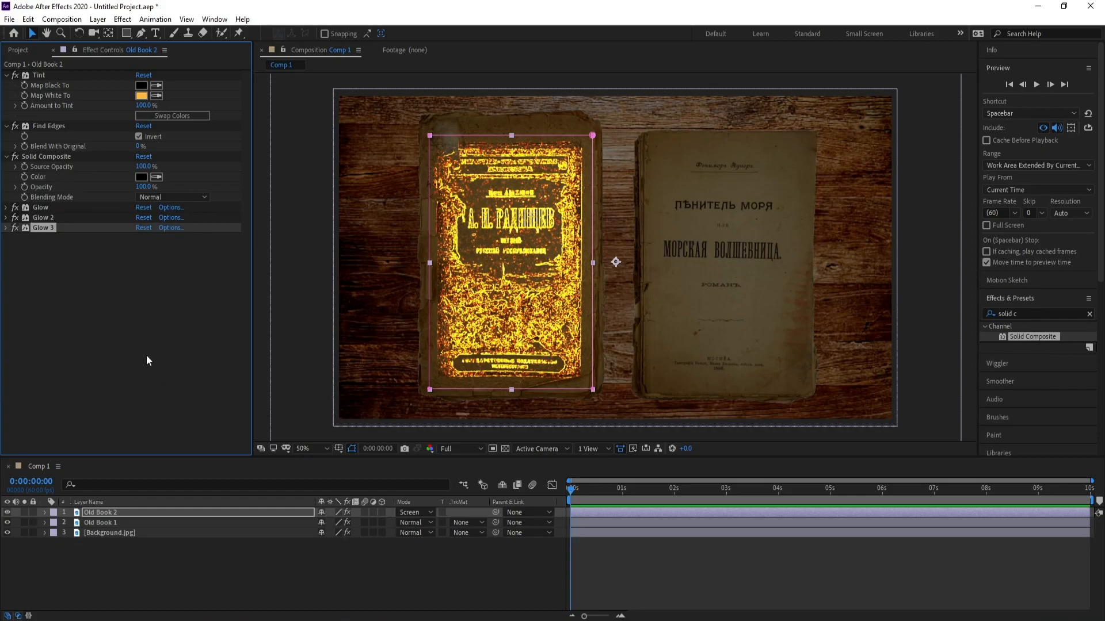
- Add a VR Glow effect to Old Book 2 with a luma threshold of 0.35, and view the cover without its mask outline
left_click(1037, 316)
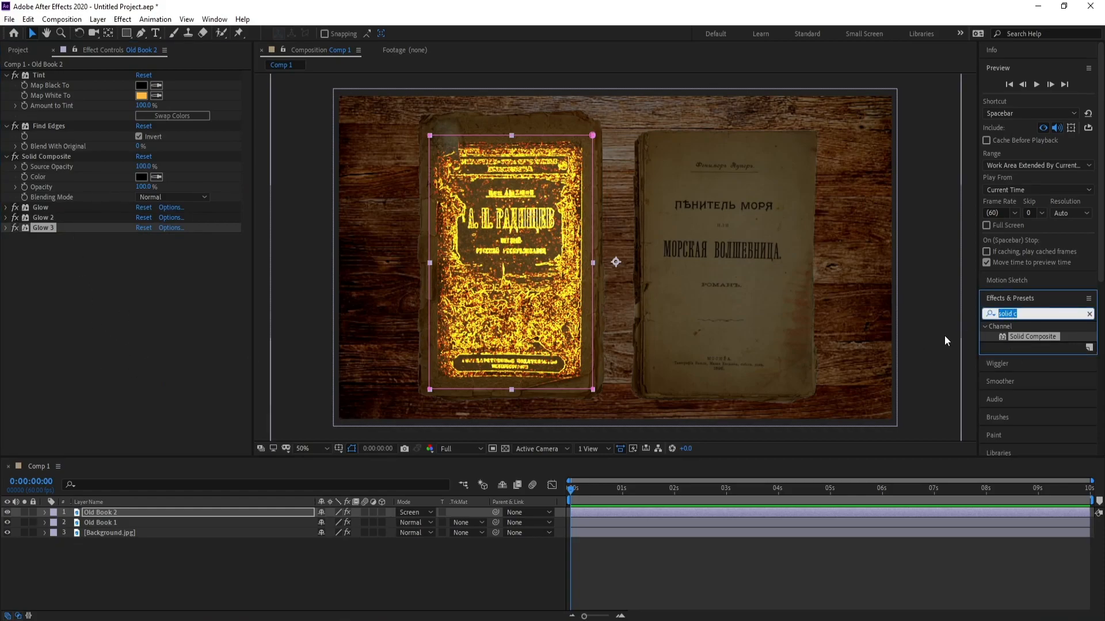
type("glo")
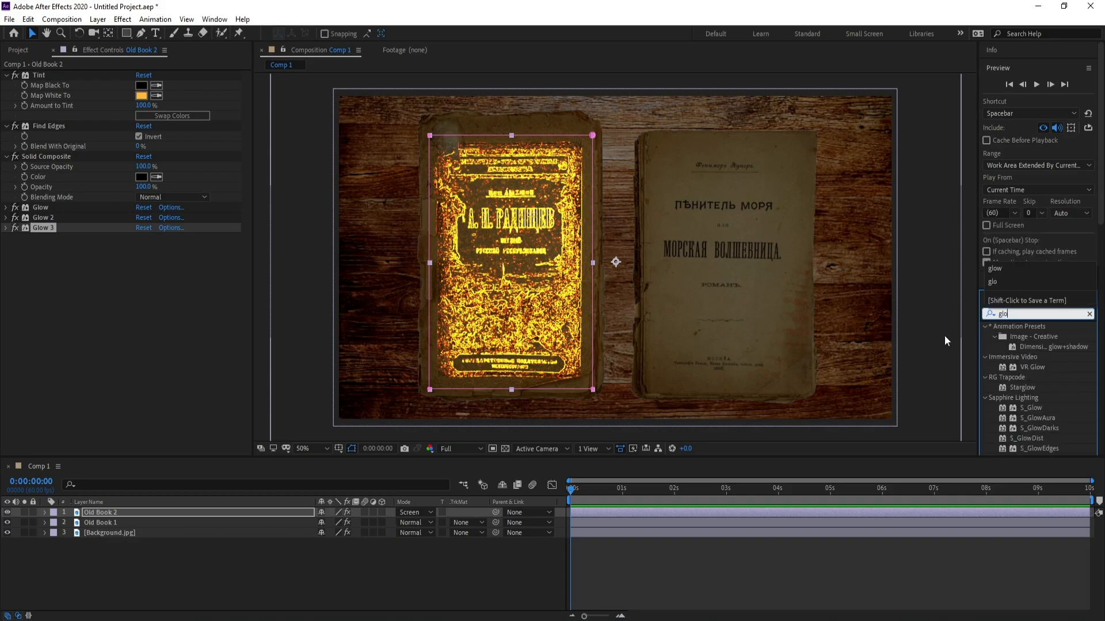
type("w")
left_click_drag(1030, 371, 154, 516)
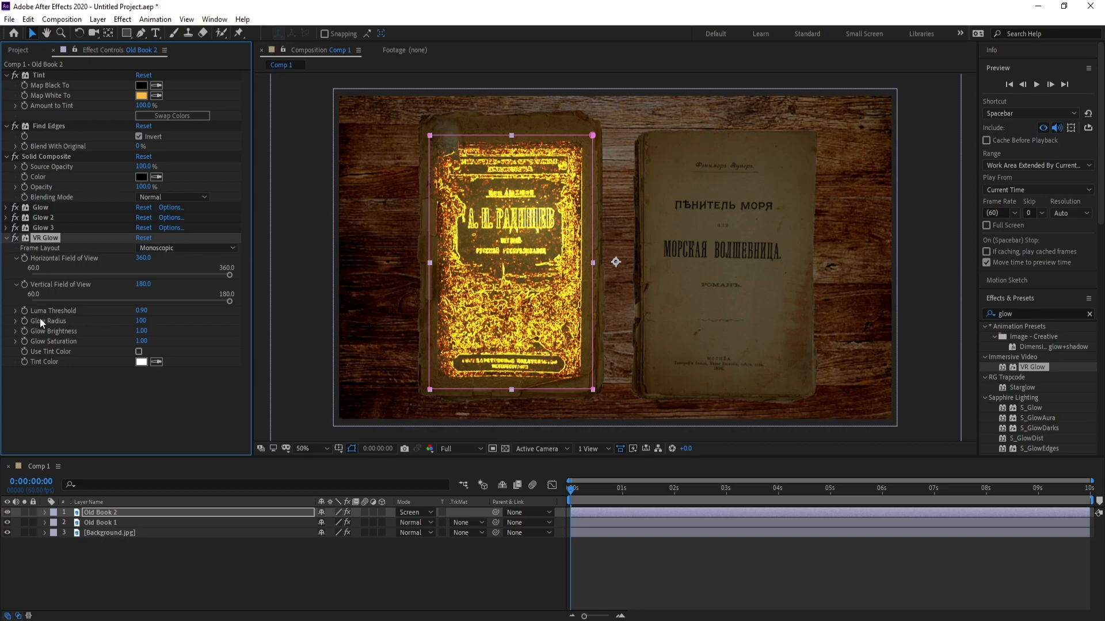
left_click_drag(143, 311, 115, 316)
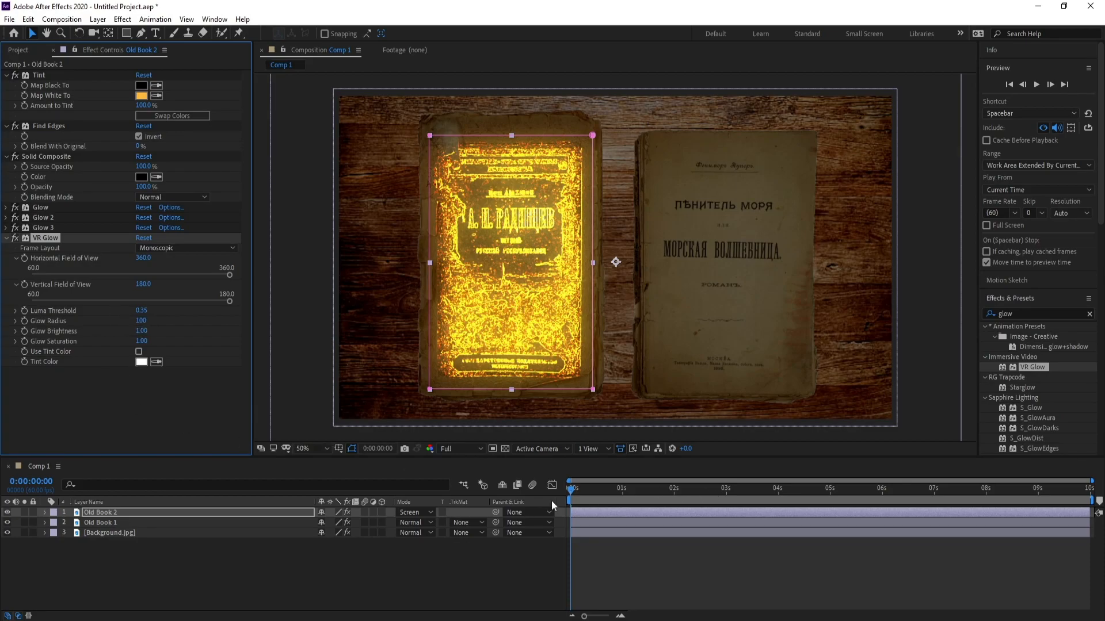
left_click(352, 448)
left_click(409, 588)
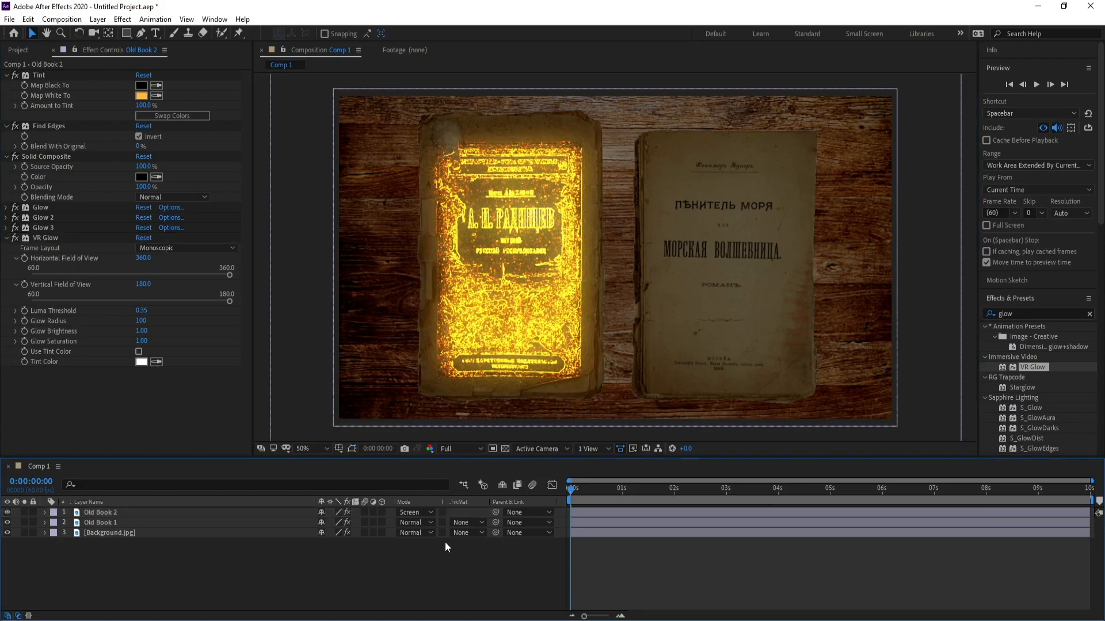